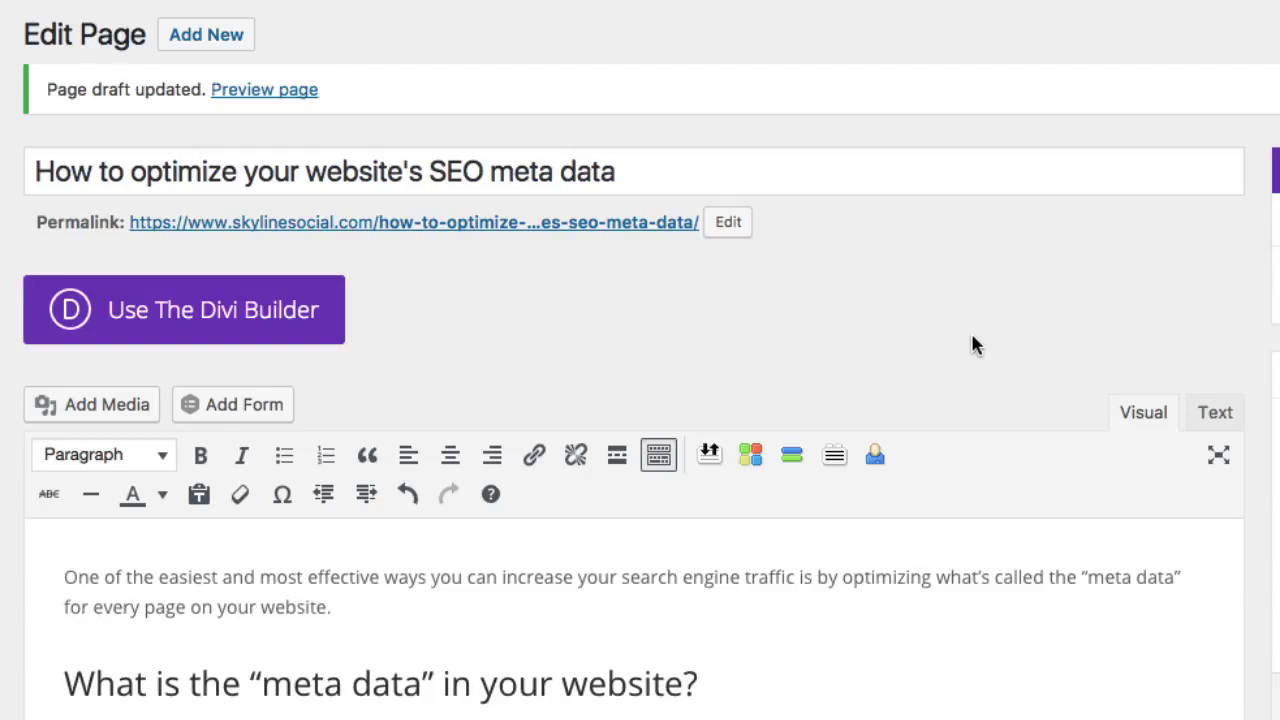
Step: Open the page's SEO title for editing in the Yoast SEO snippet preview below the article content
scroll(972, 337, down, 10)
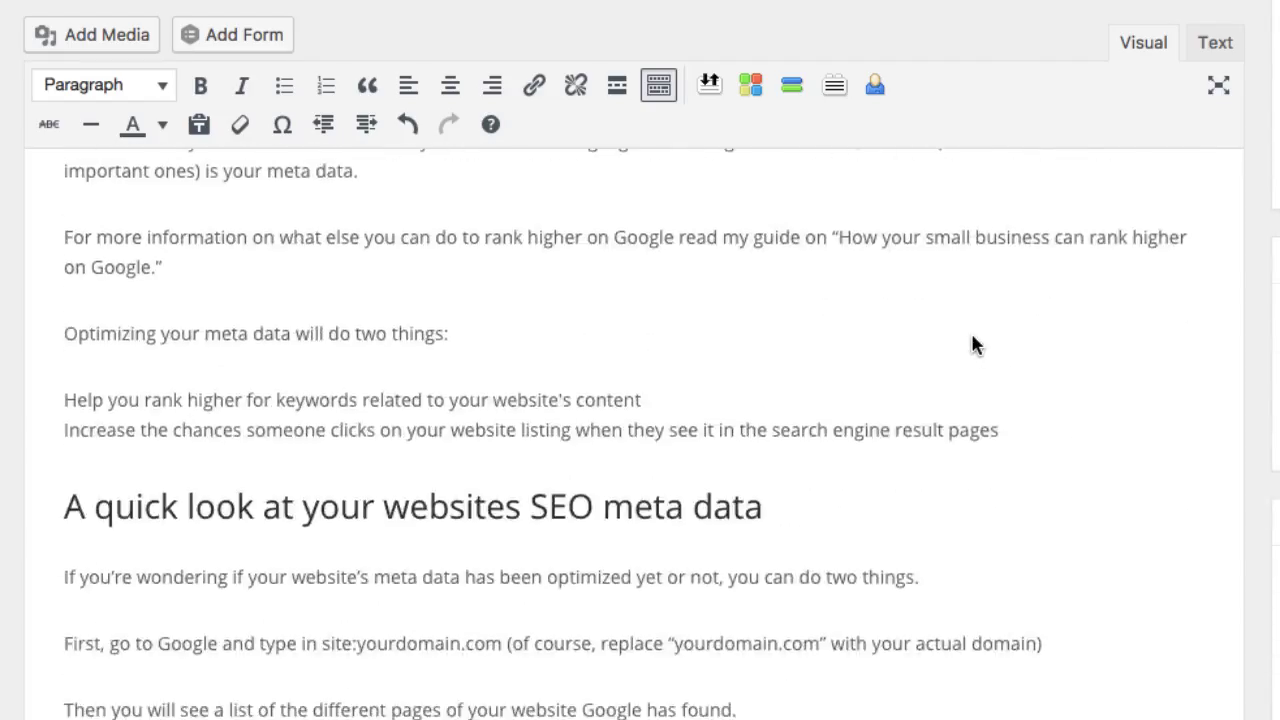
scroll(972, 337, down, 20)
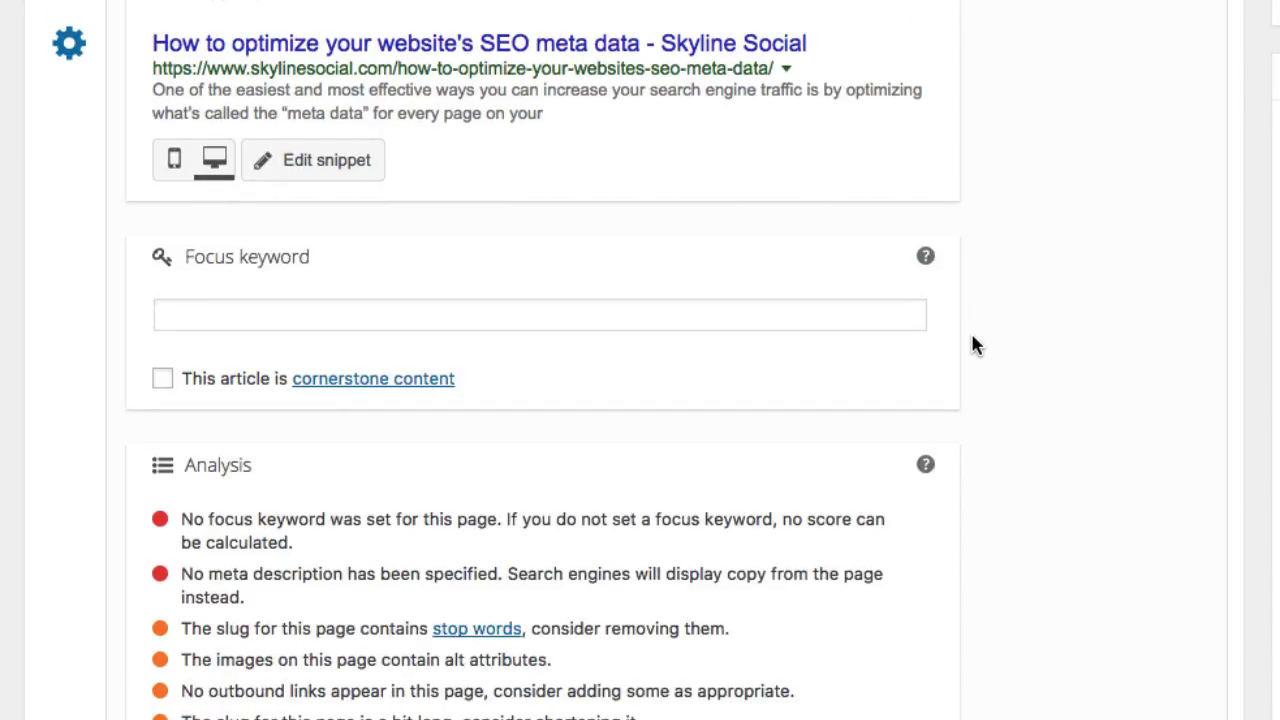
scroll(975, 345, up, 3)
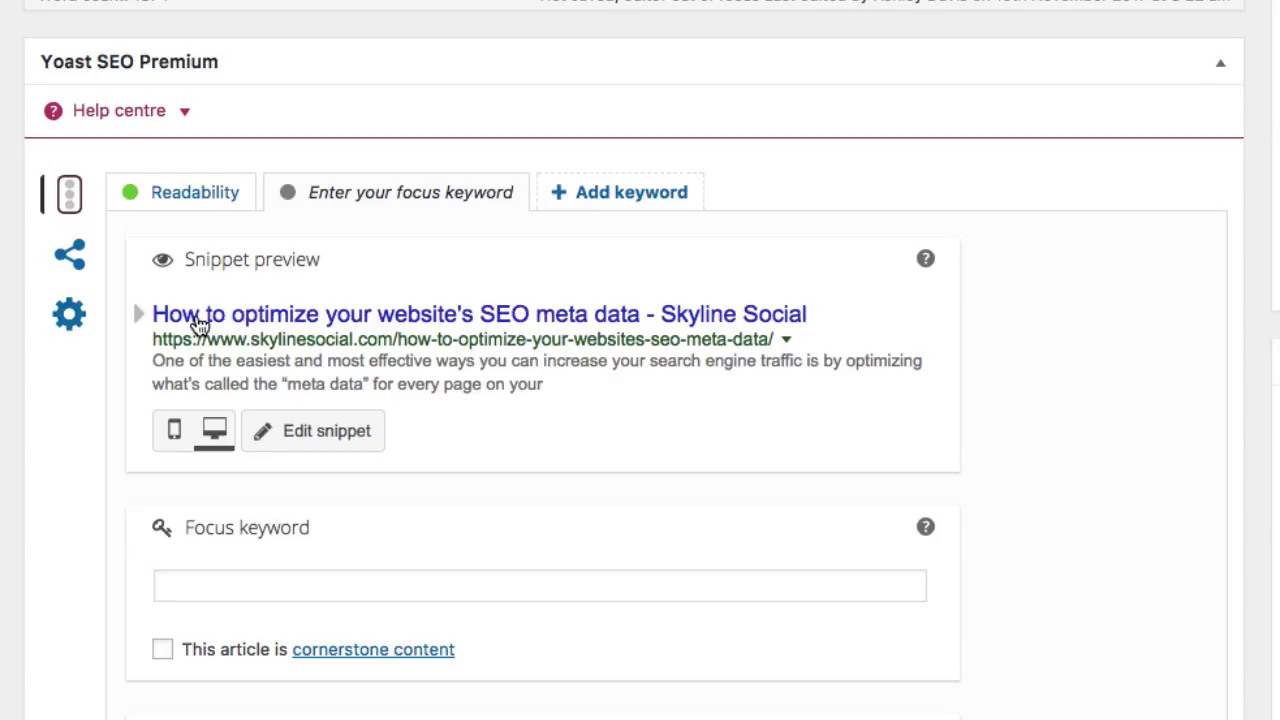
click(141, 322)
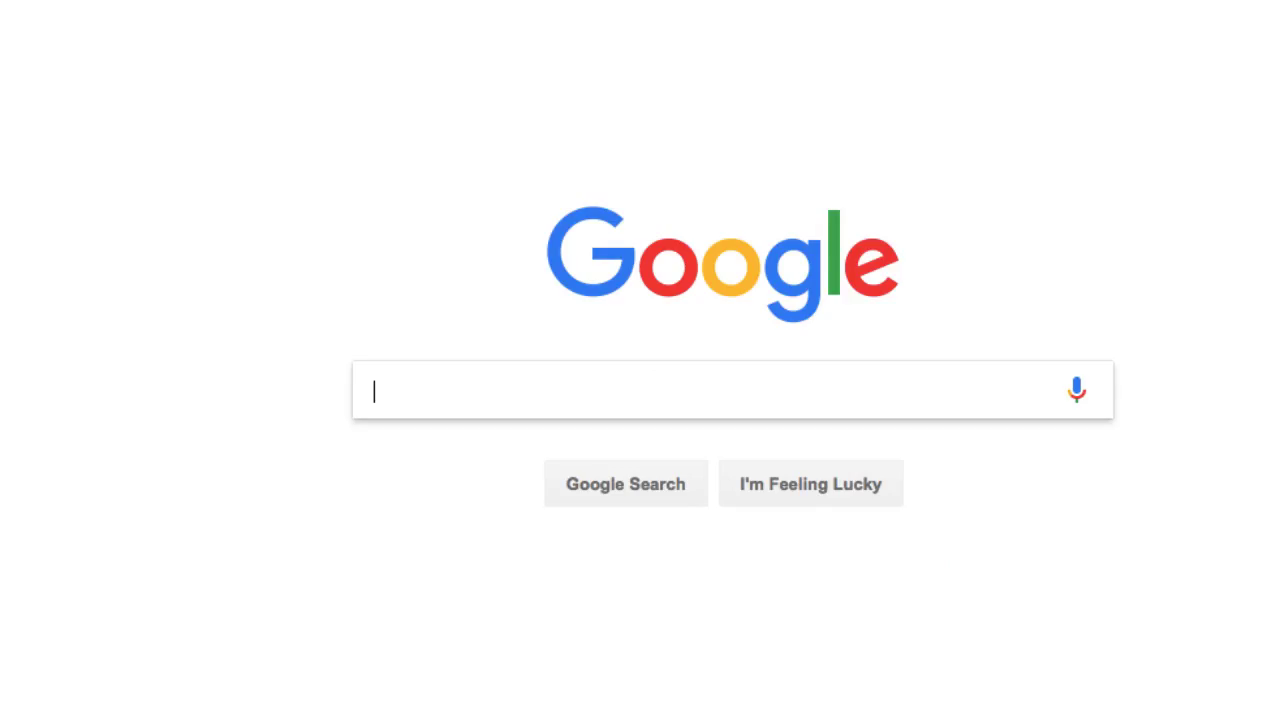
Step: Switch to Google and enter "how to optimize seo meta data" to examine the suggested search phrases
text(how t)
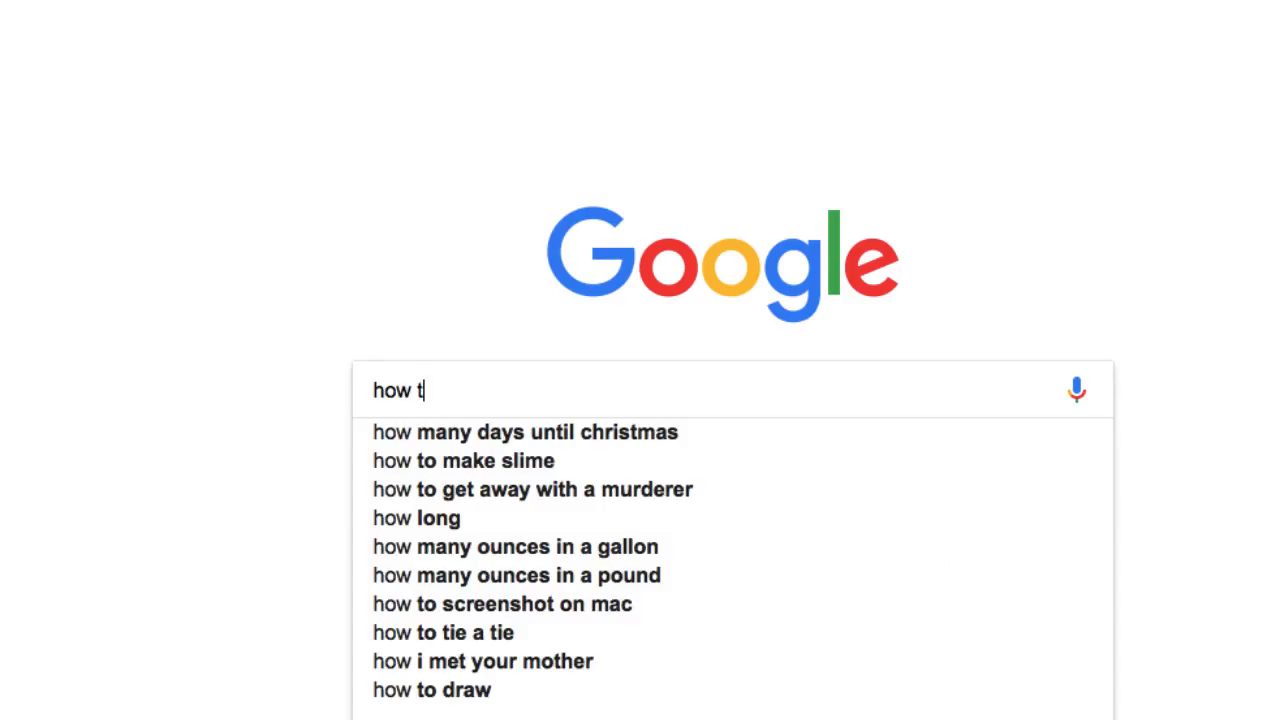
text(o op)
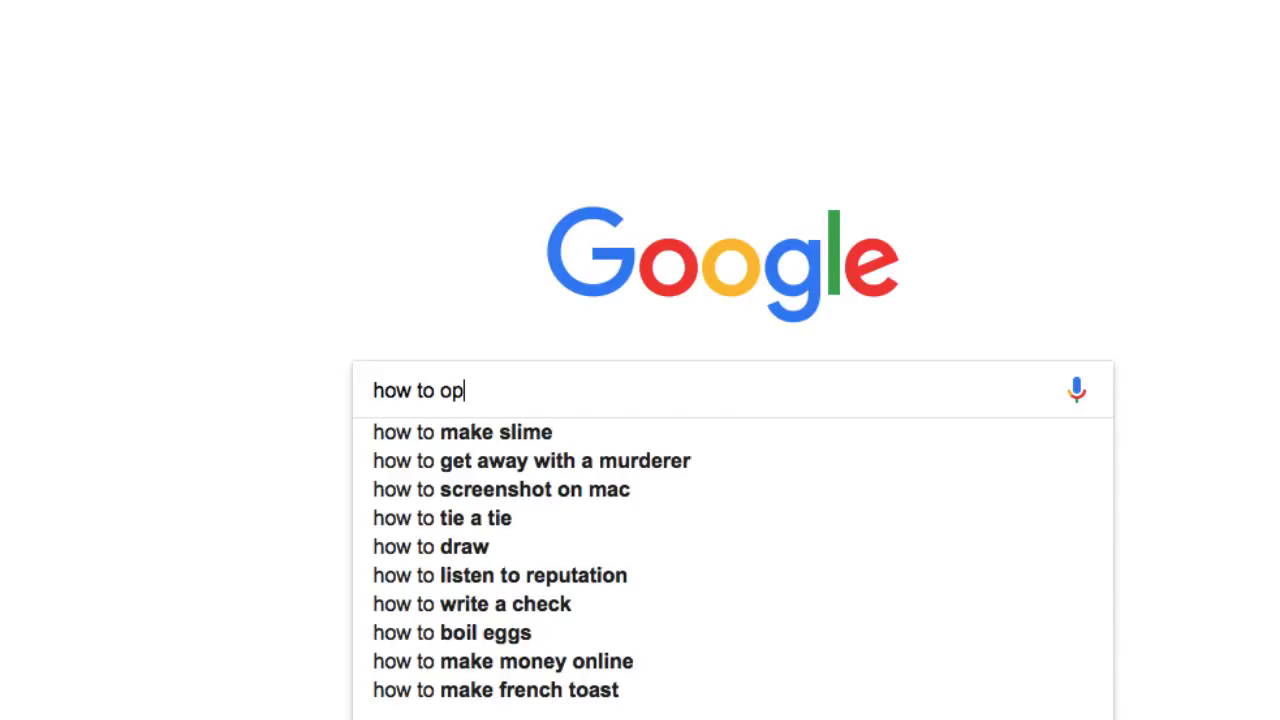
text(timi)
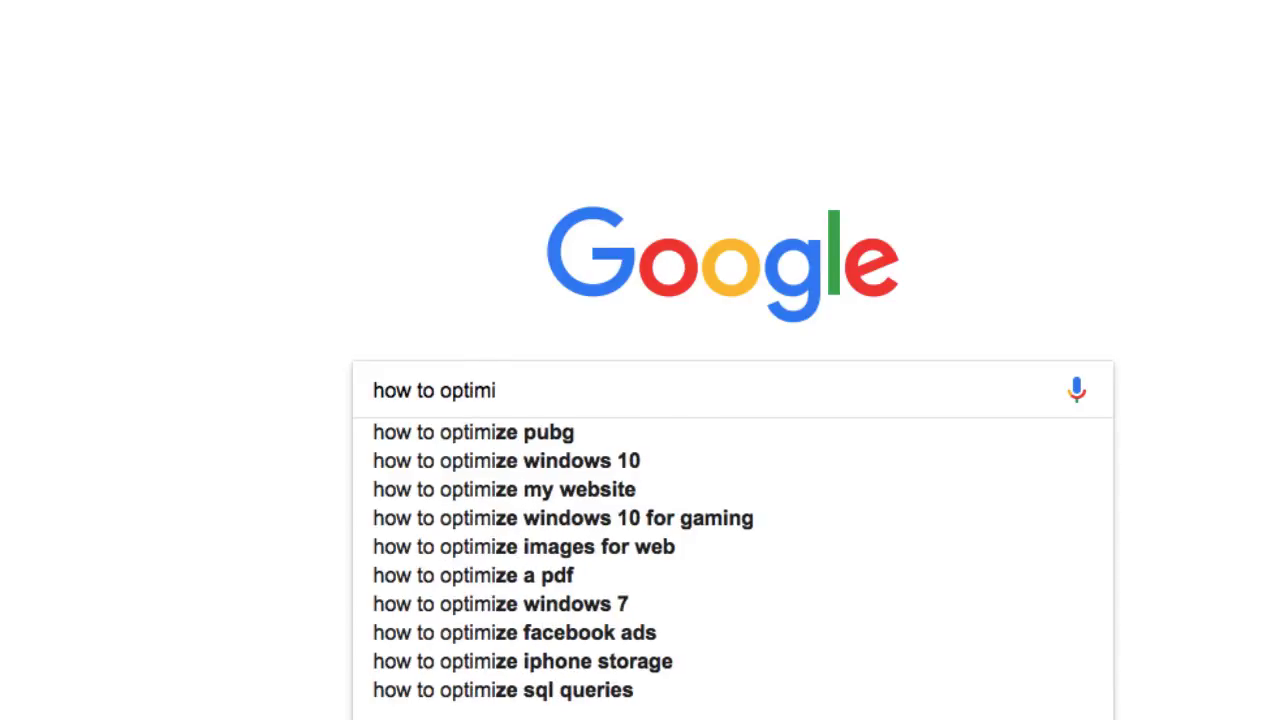
text(ze seo meta )
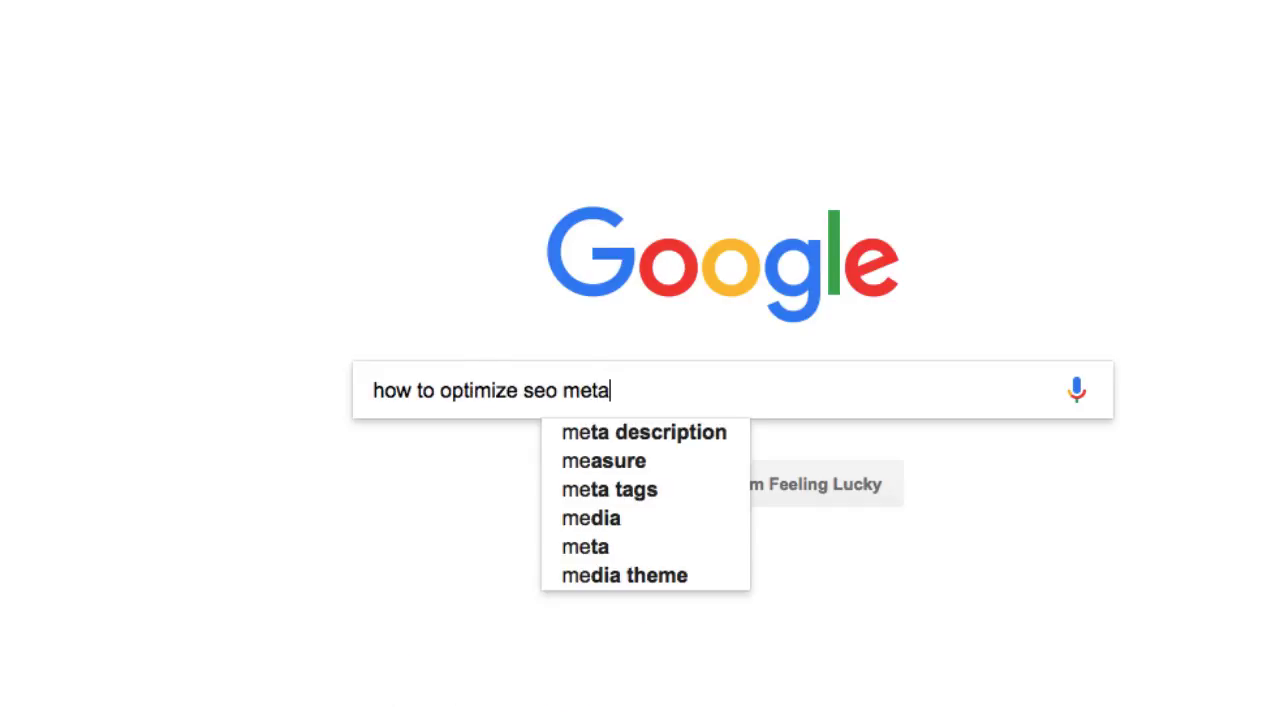
text(data)
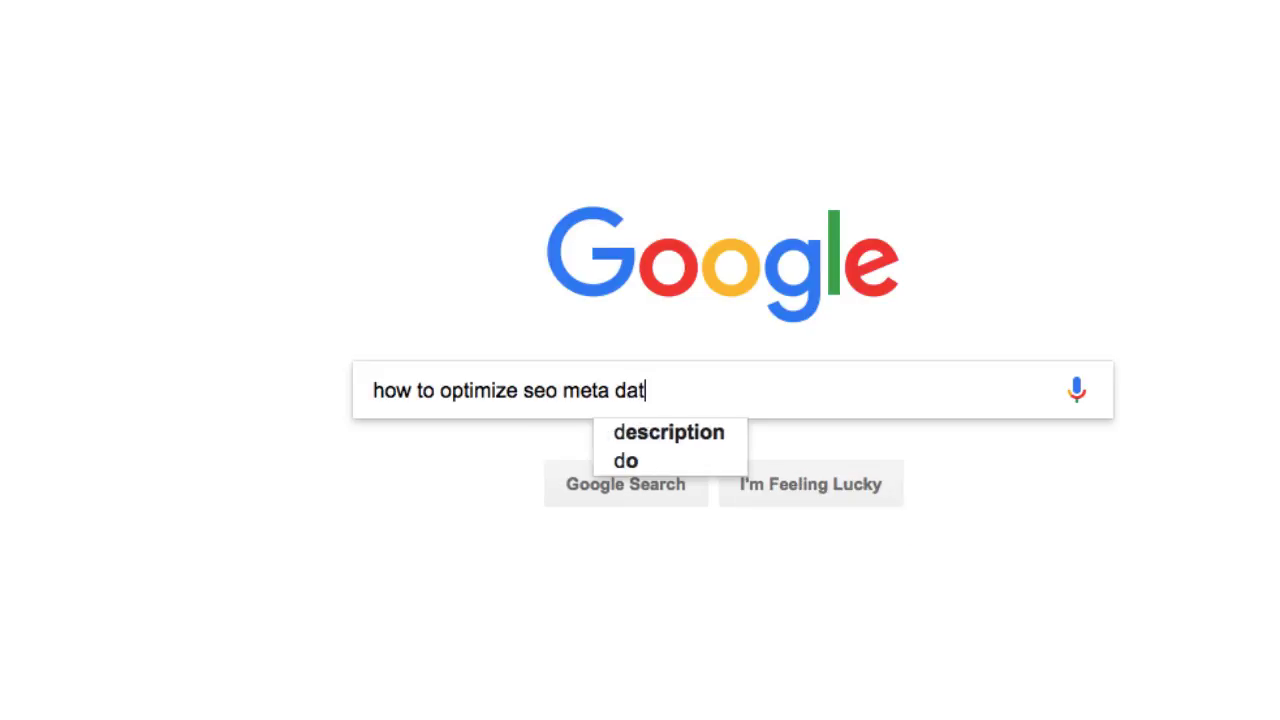
Step: Shorten the query to "how to optimize seo meta" and compare Google's suggestions for the endings "data" and "tags"
key(BackSpace)
key(BackSpace)
key(BackSpace)
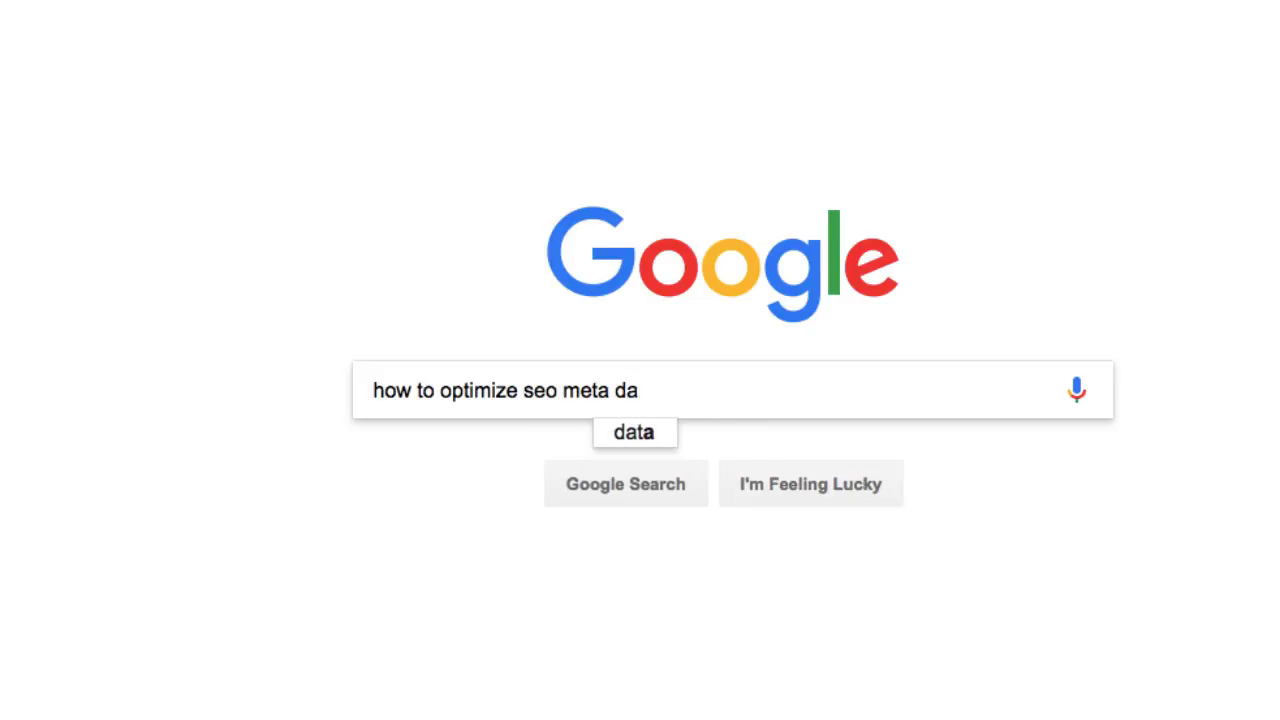
key(BackSpace)
key(BackSpace)
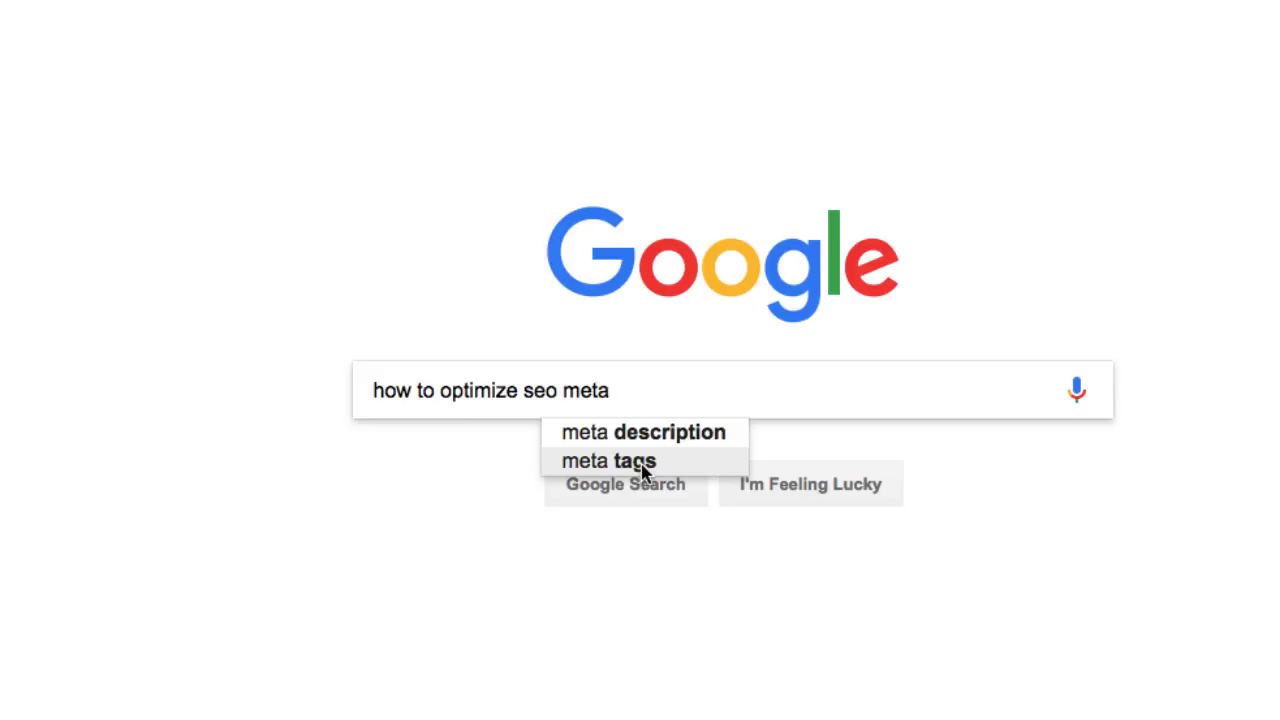
text(data)
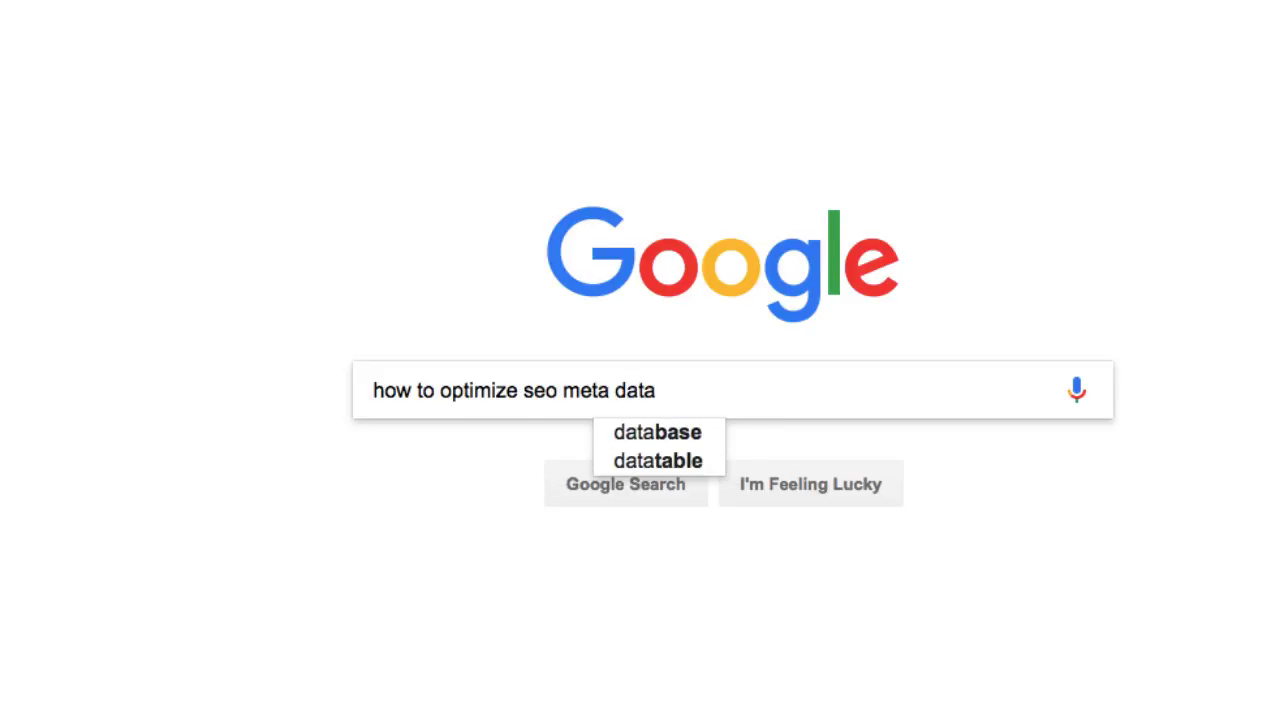
double_click(640, 391)
text(tags)
key(Escape)
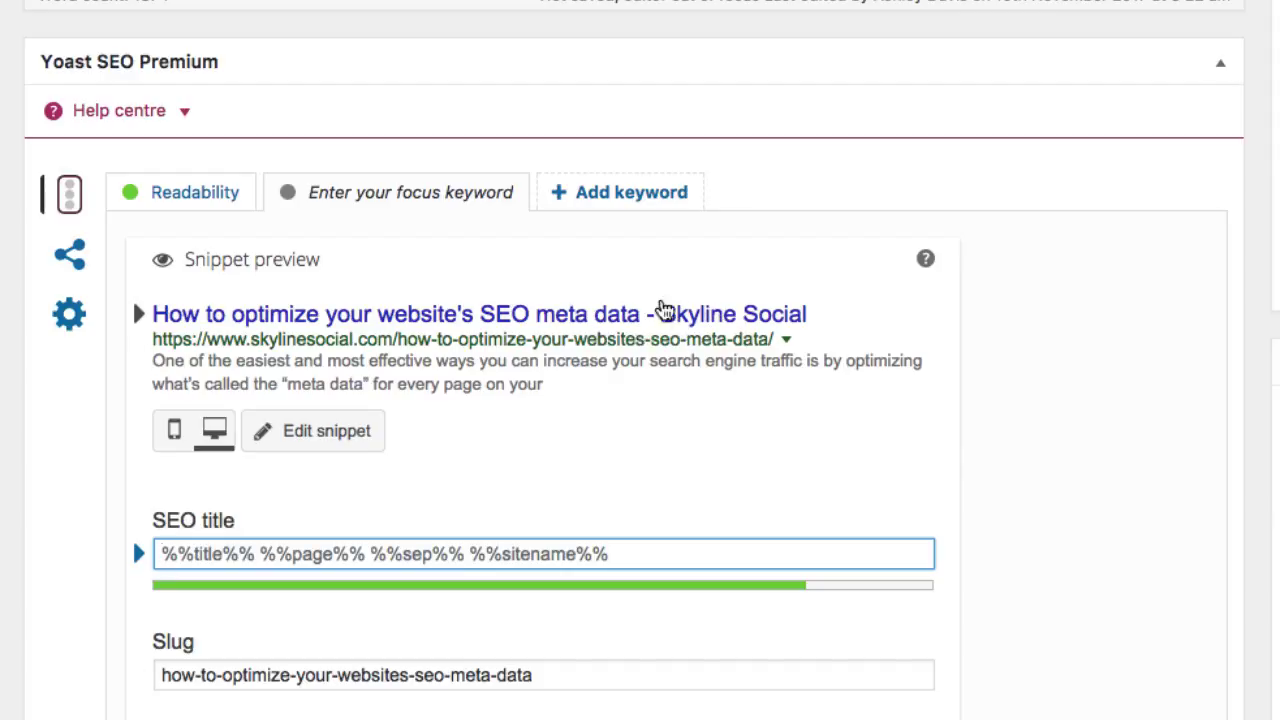
Step: Set the page's SEO title in Yoast SEO to "How to optimize your SEO meta tags and meta data"
text(How )
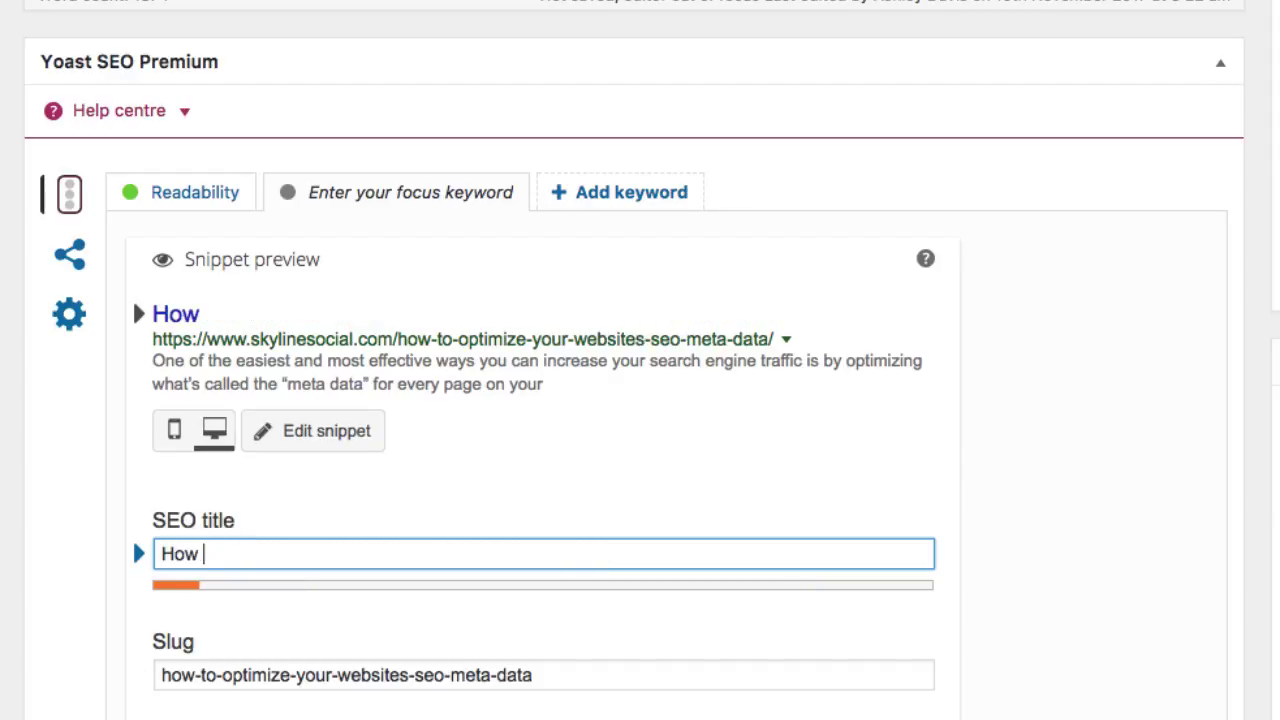
text(to optimize)
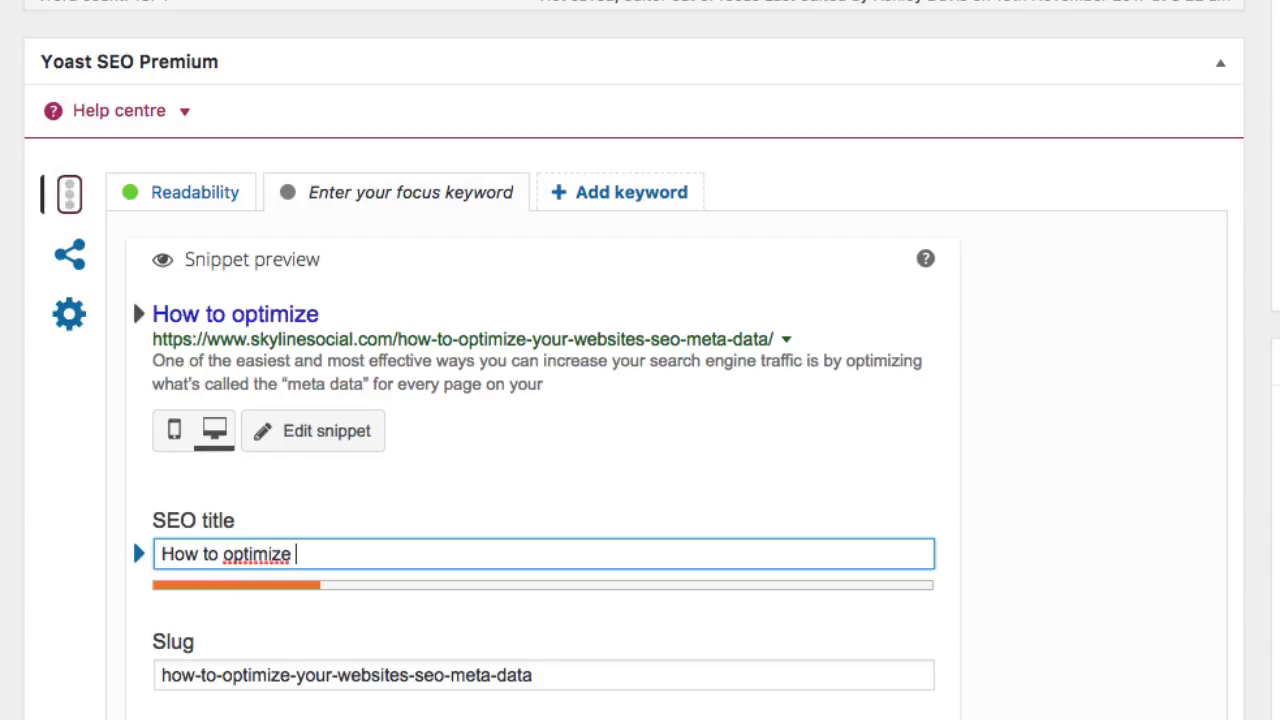
text( your)
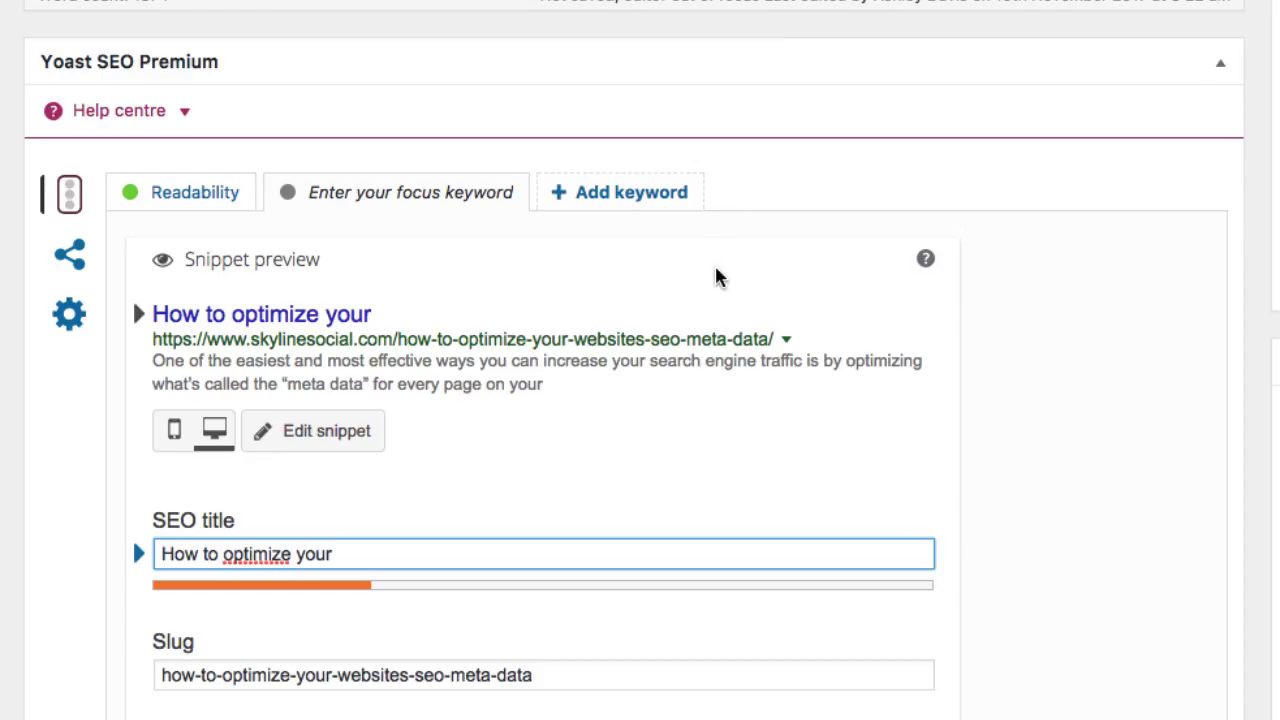
text(SEO )
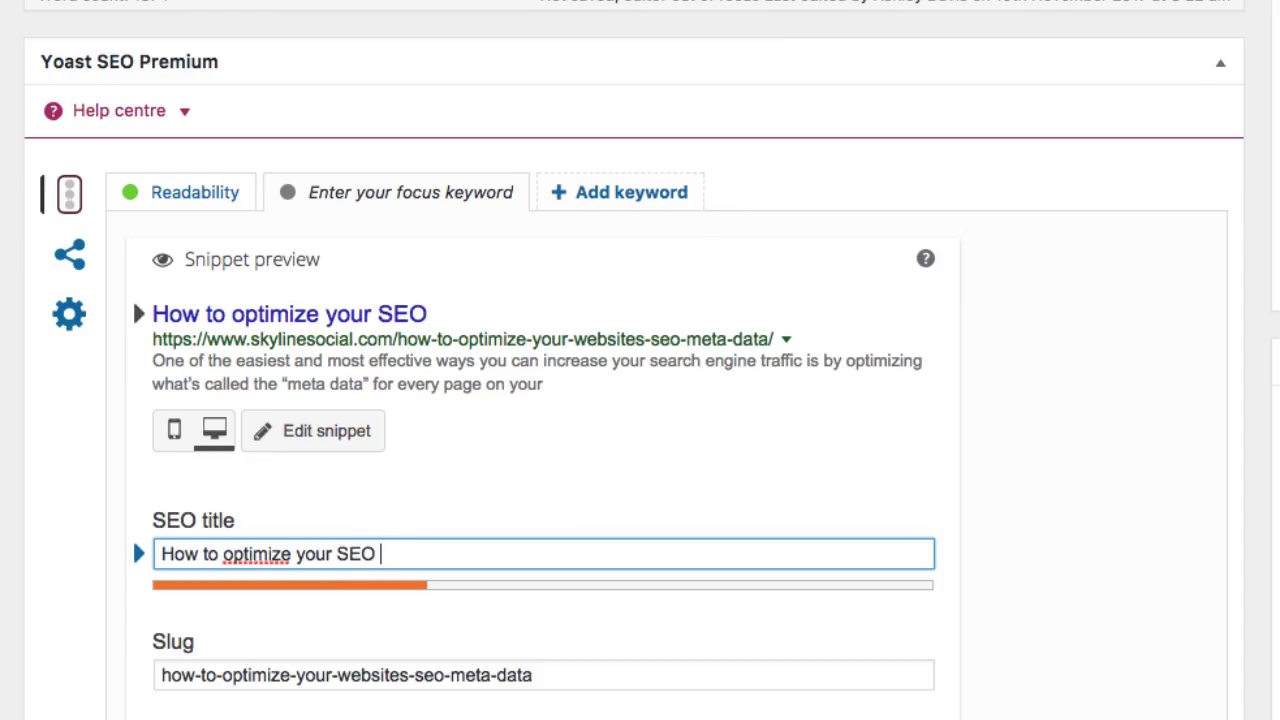
text(meta tag)
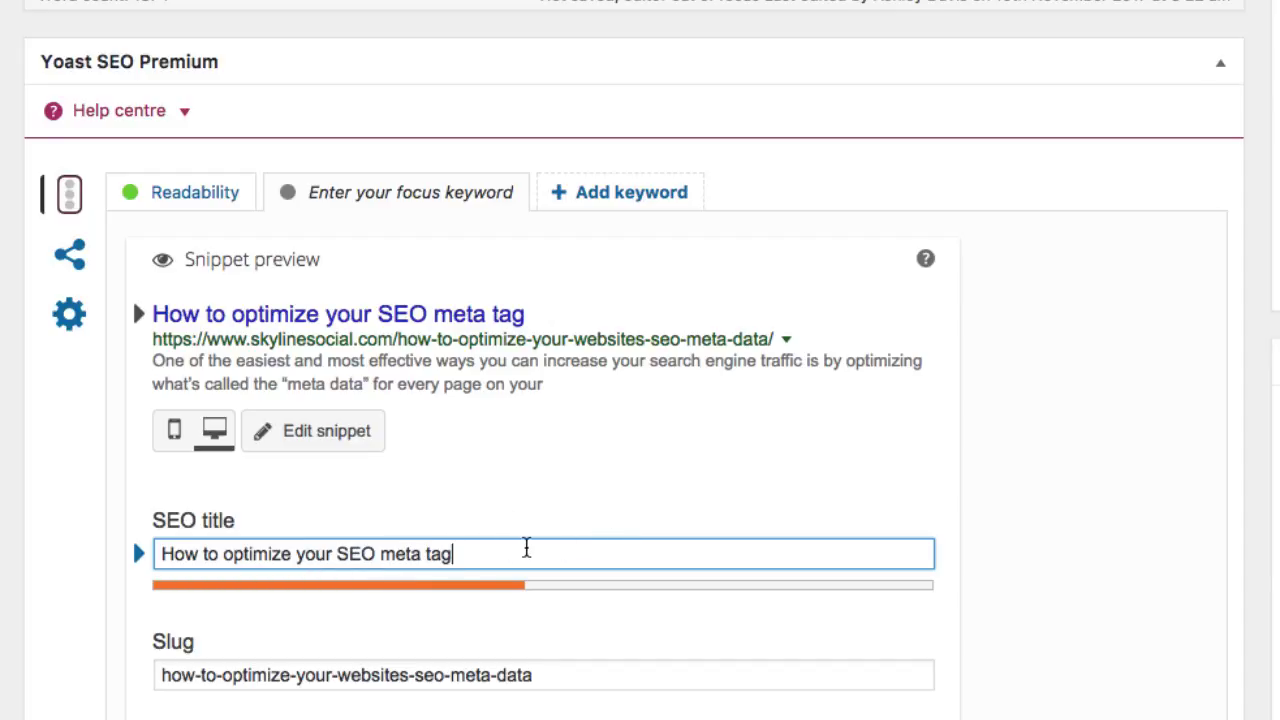
text(s and )
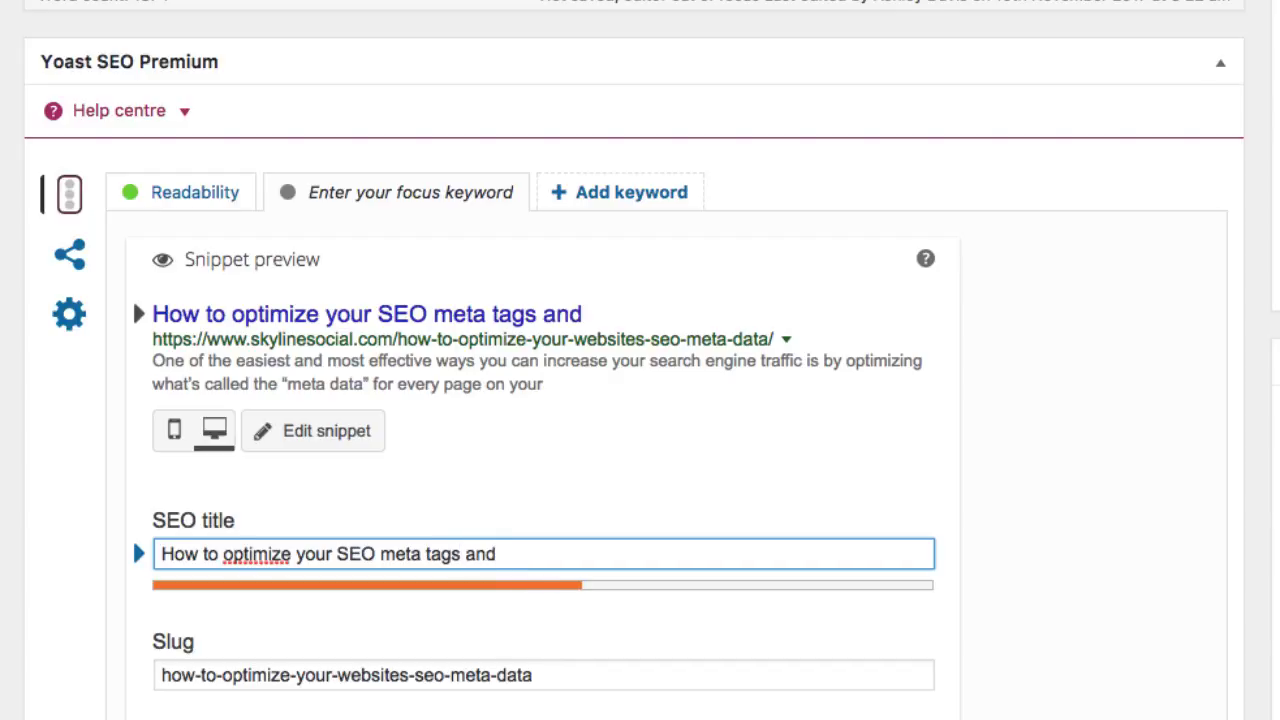
text(meta data)
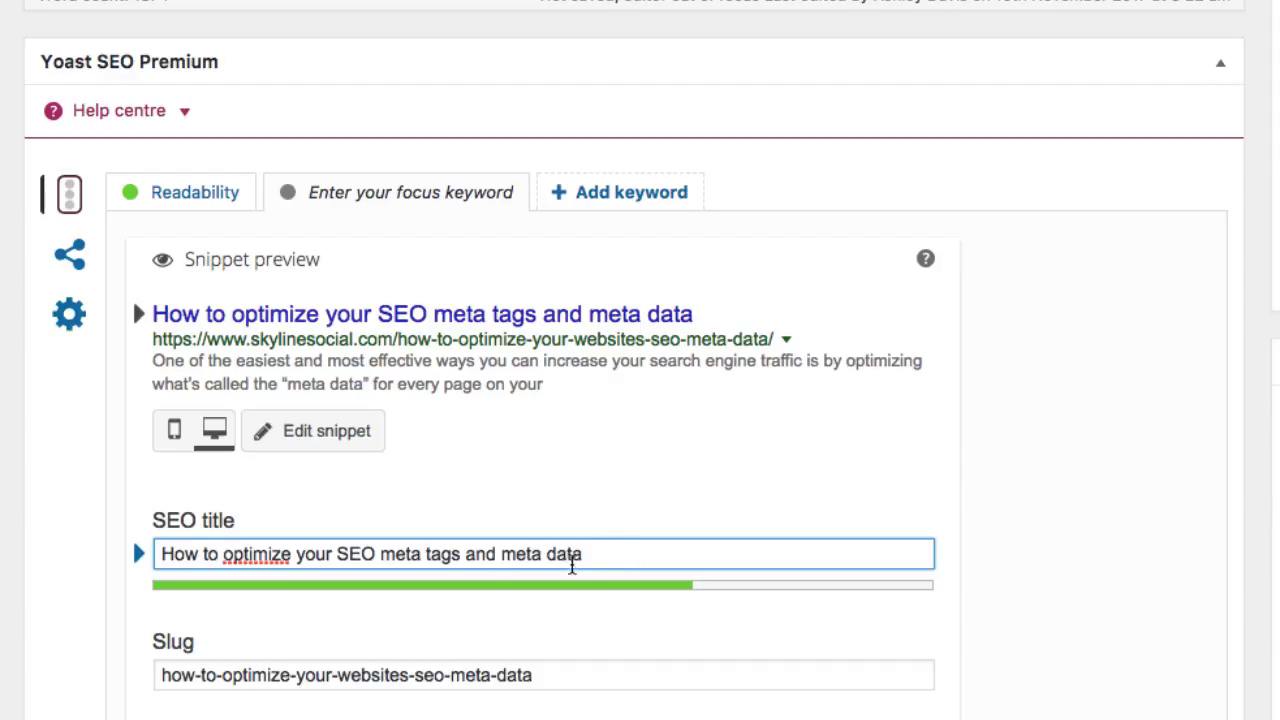
Step: Insert the word "websites" between "your" and "SEO" in the SEO title
drag(219, 558, 145, 566)
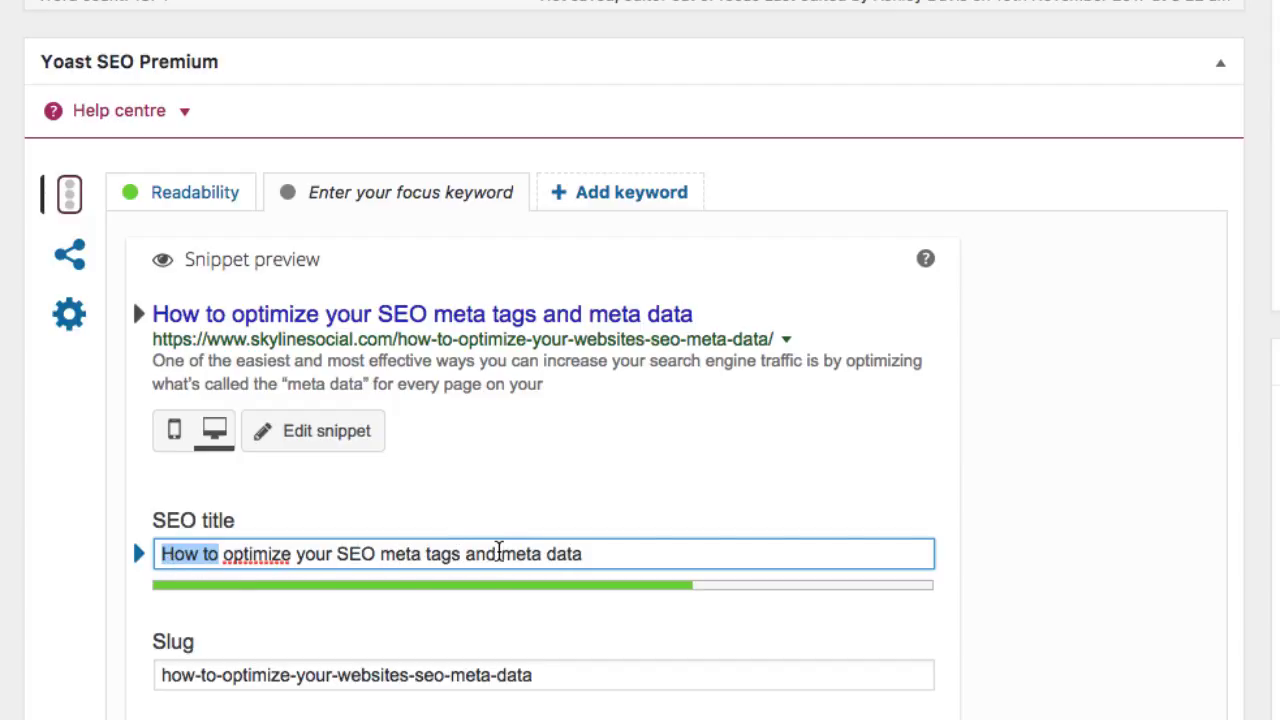
click(604, 554)
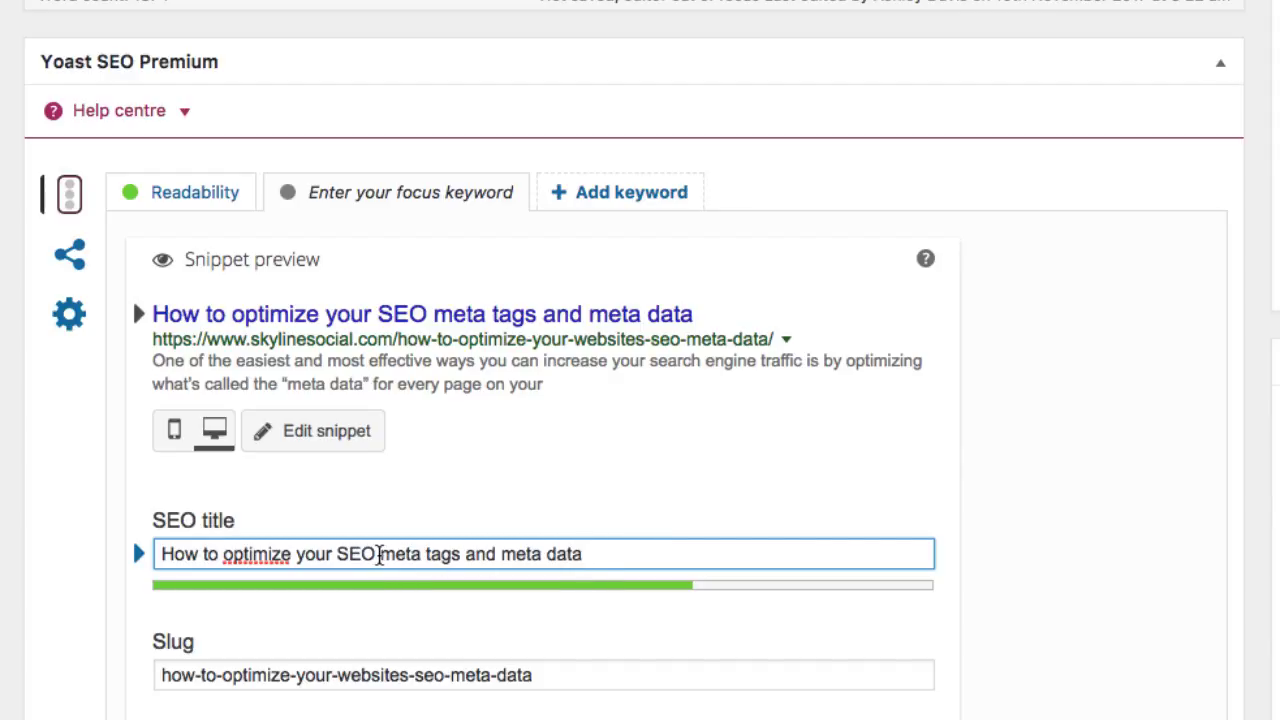
click(331, 556)
text(webs)
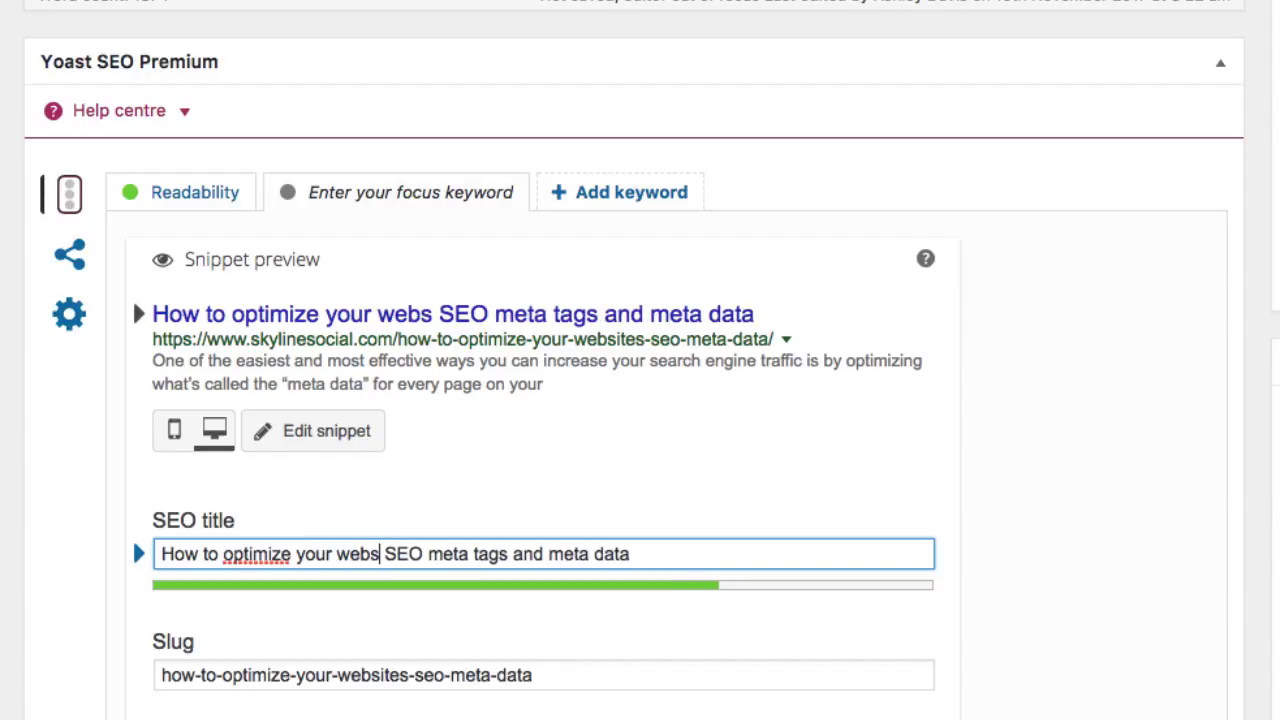
text(ites')
key(BackSpace)
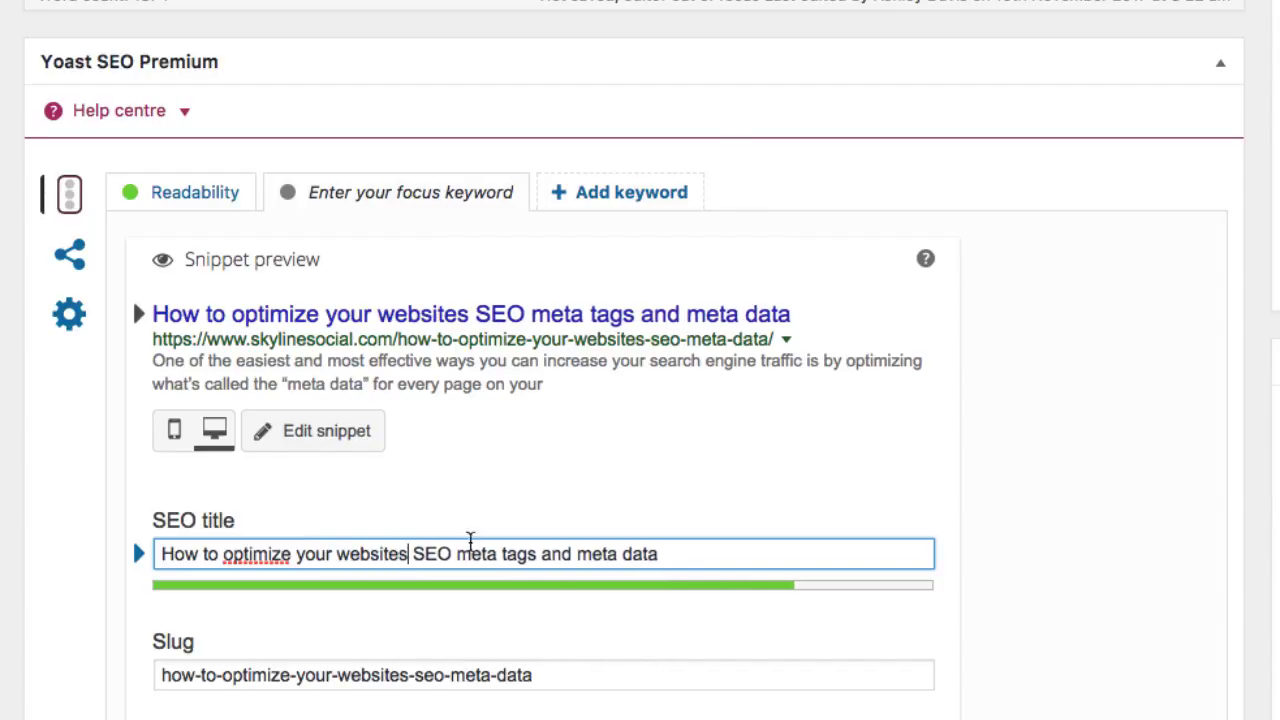
Step: Append "| Best tips" to the end of the SEO title
click(691, 556)
text(| Best tips)
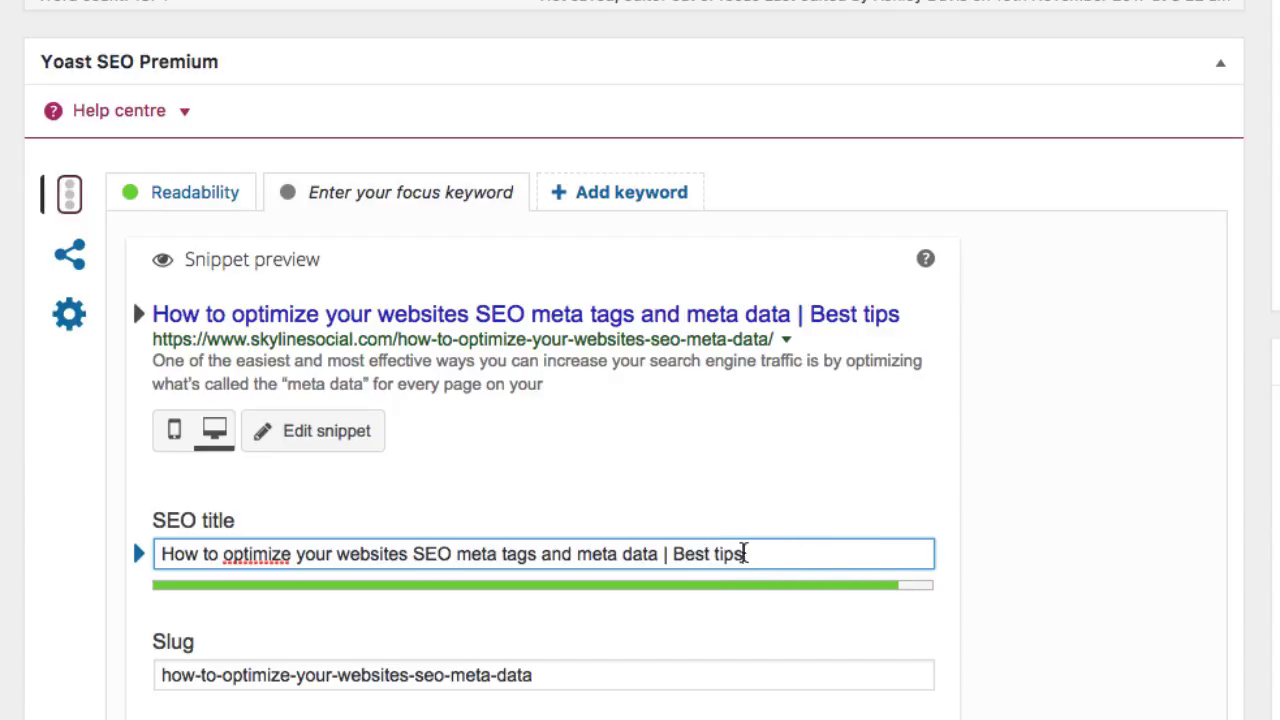
drag(757, 554, 677, 555)
click(806, 552)
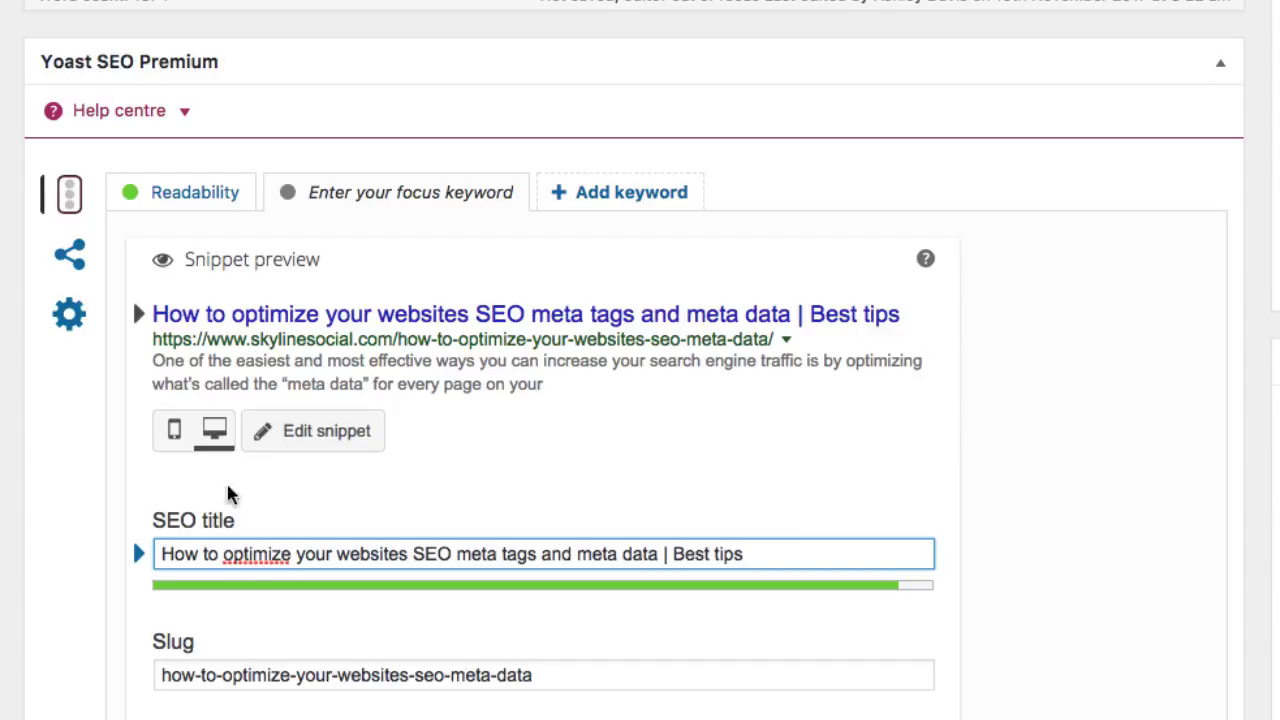
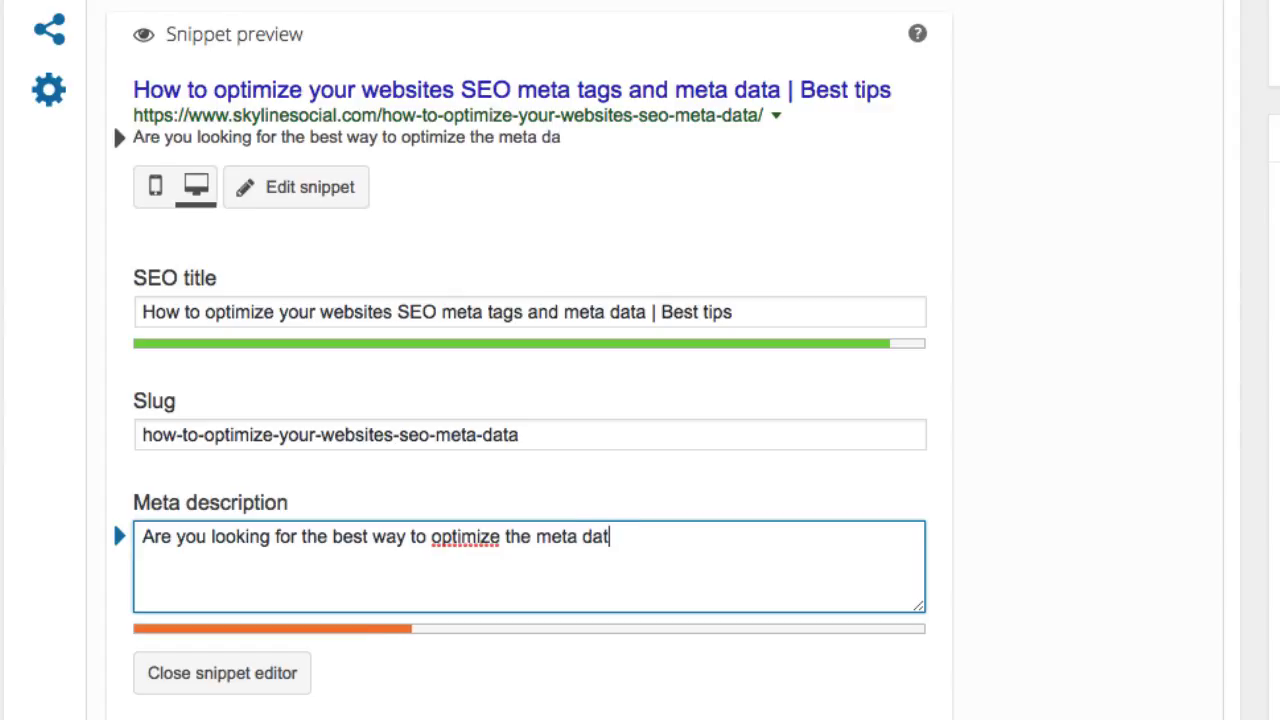
Step: Complete the meta description after "meta data" with "and tags on your website? In this article, you will learn the best way to..."
text(your we)
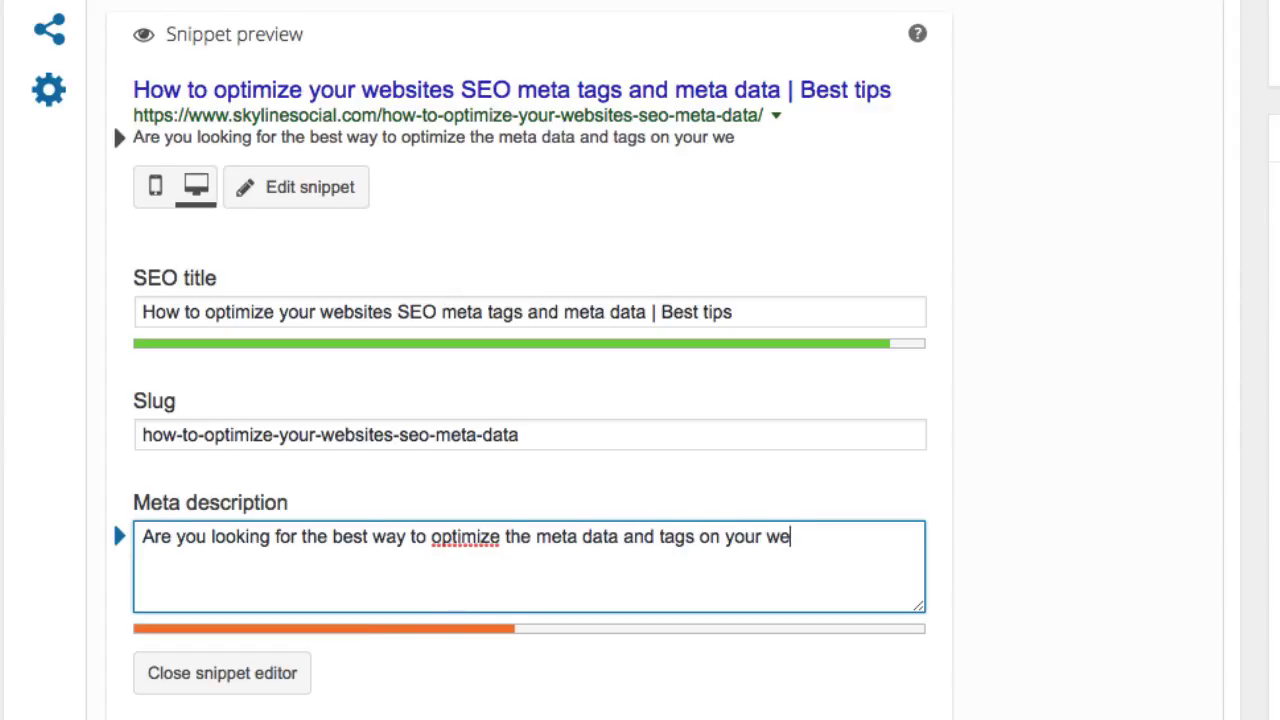
text(bsite?)
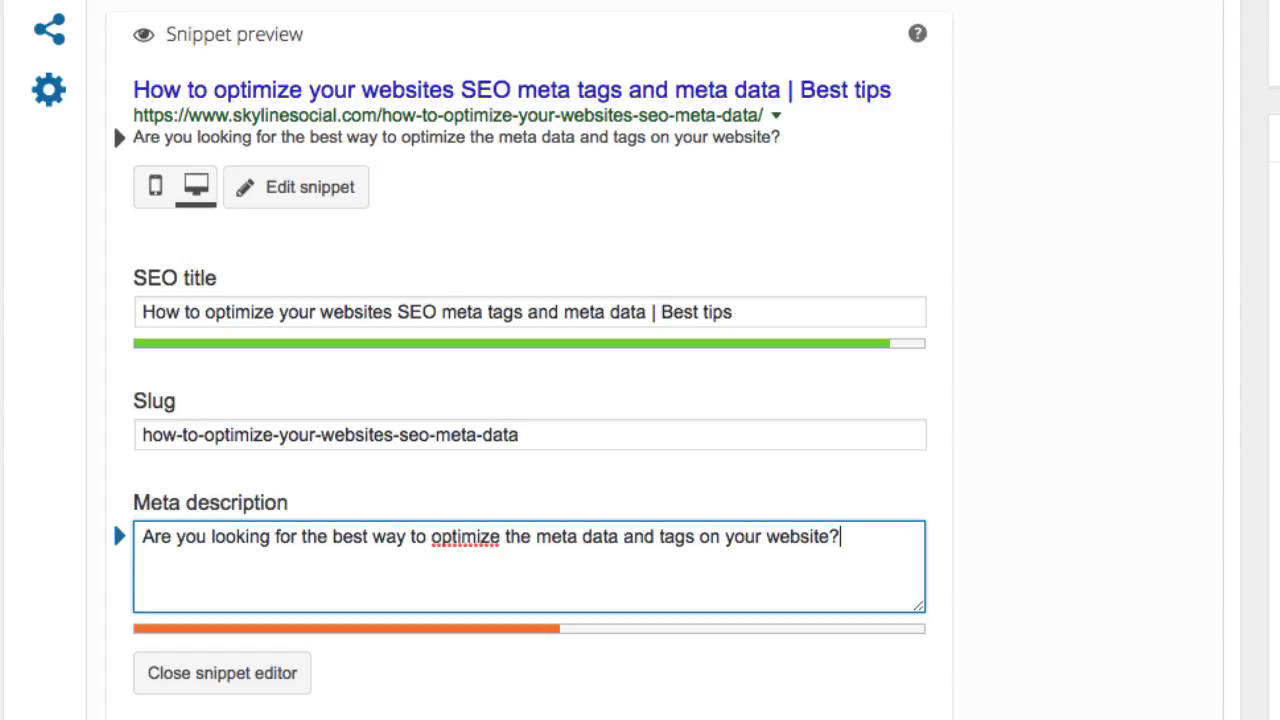
text( In this article, you )
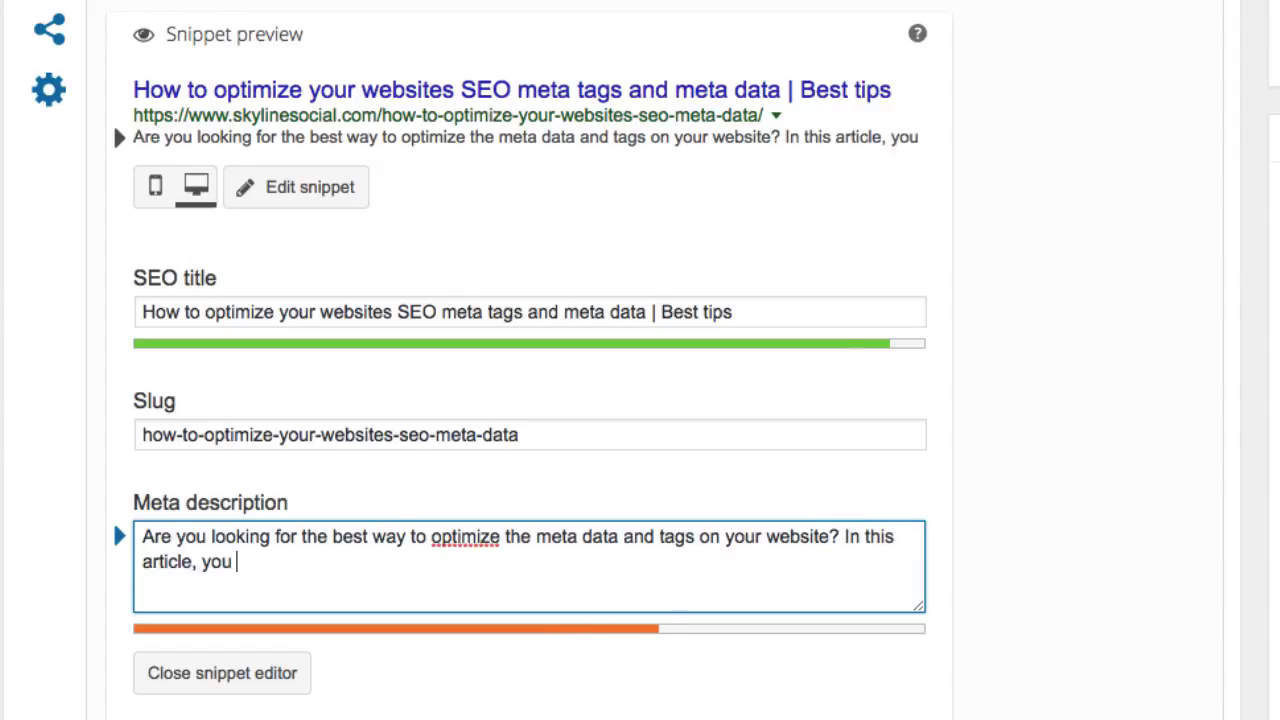
text(will learn the best way to)
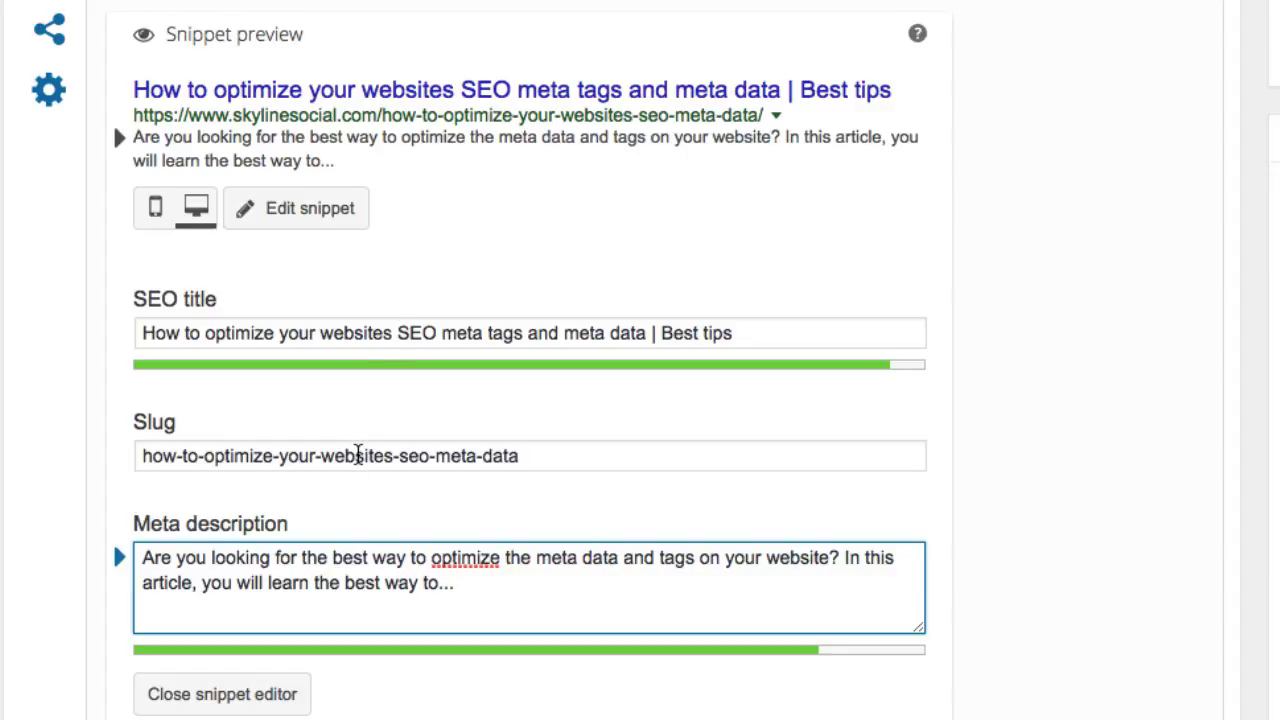
Step: Clear the existing text from the page's slug
click(235, 458)
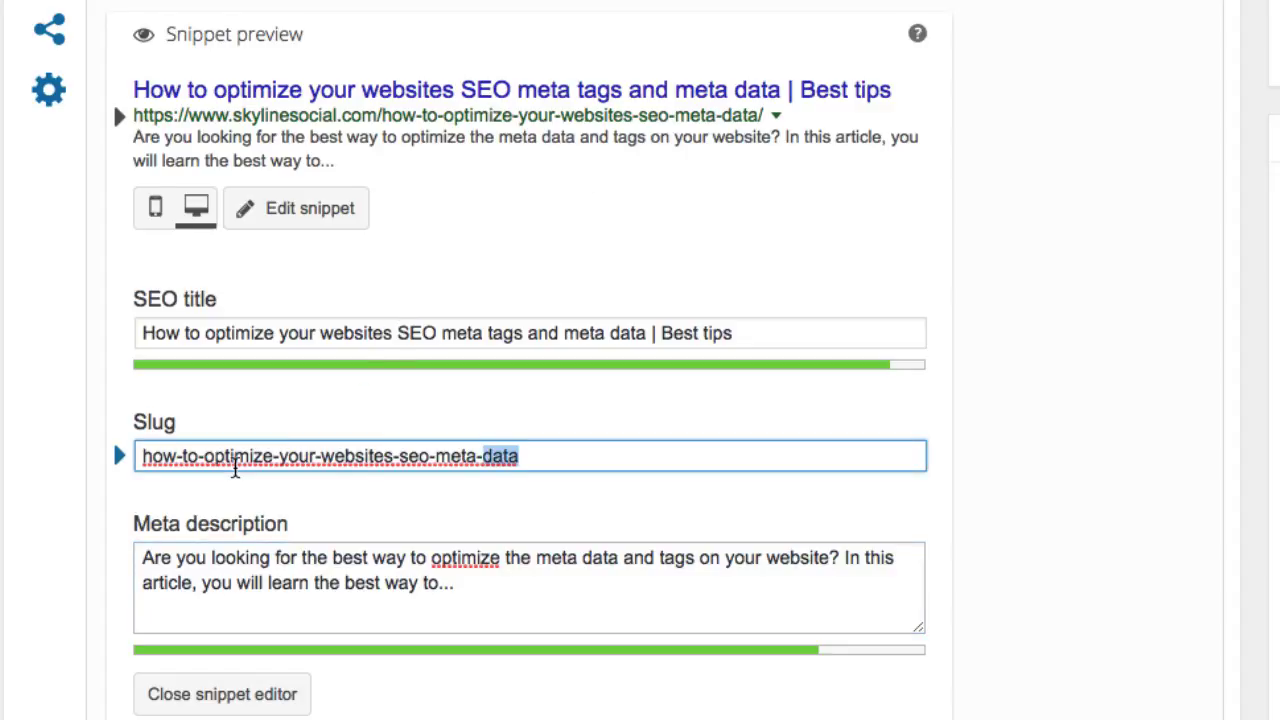
key(ctrl+a)
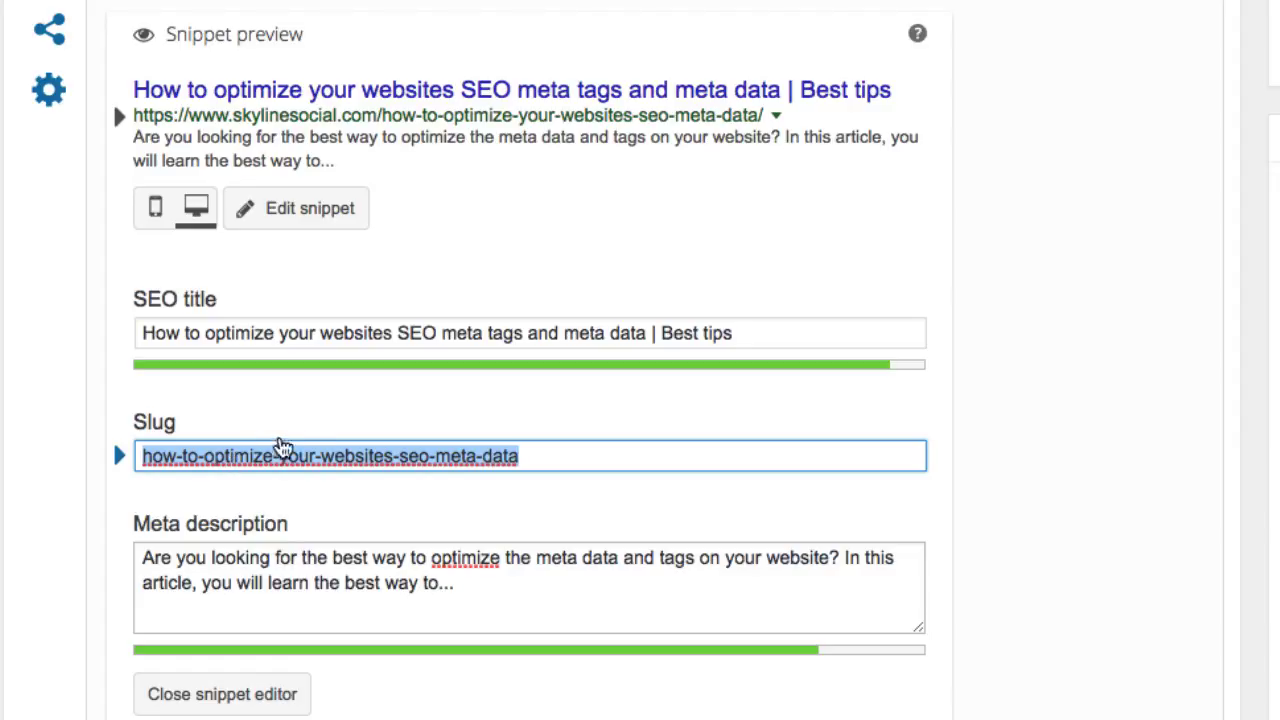
click(193, 457)
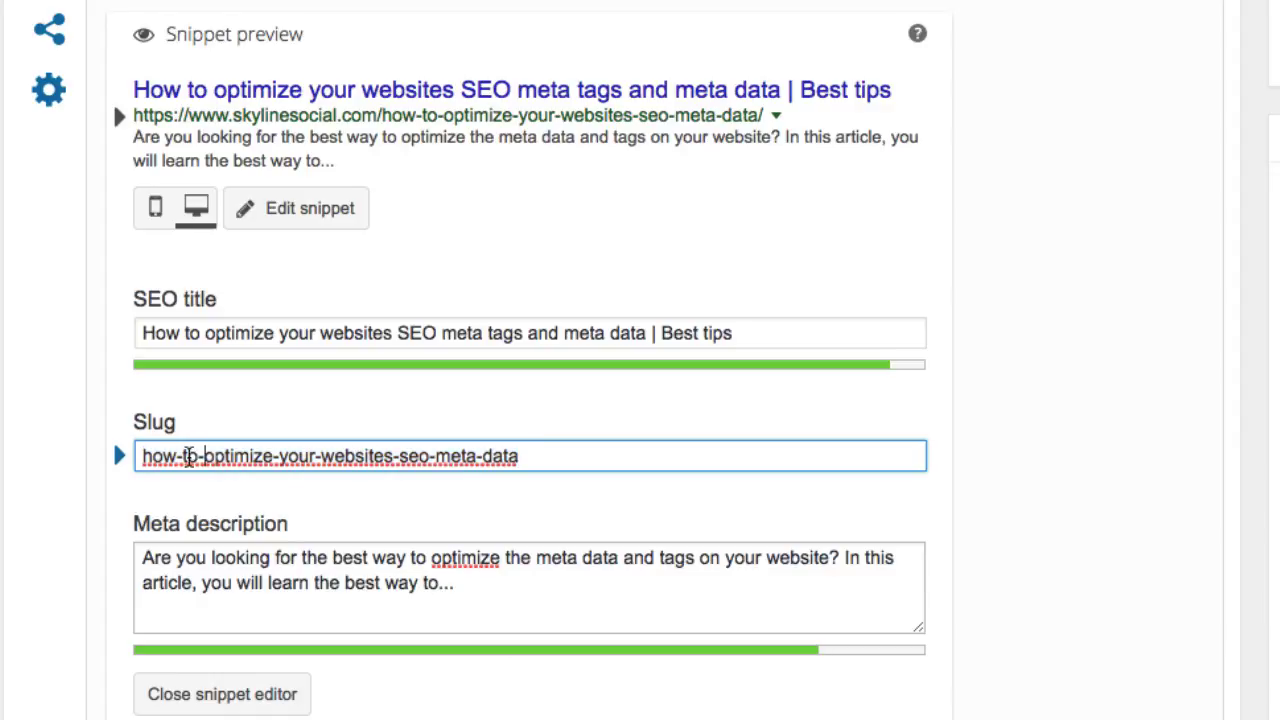
triple_click(300, 455)
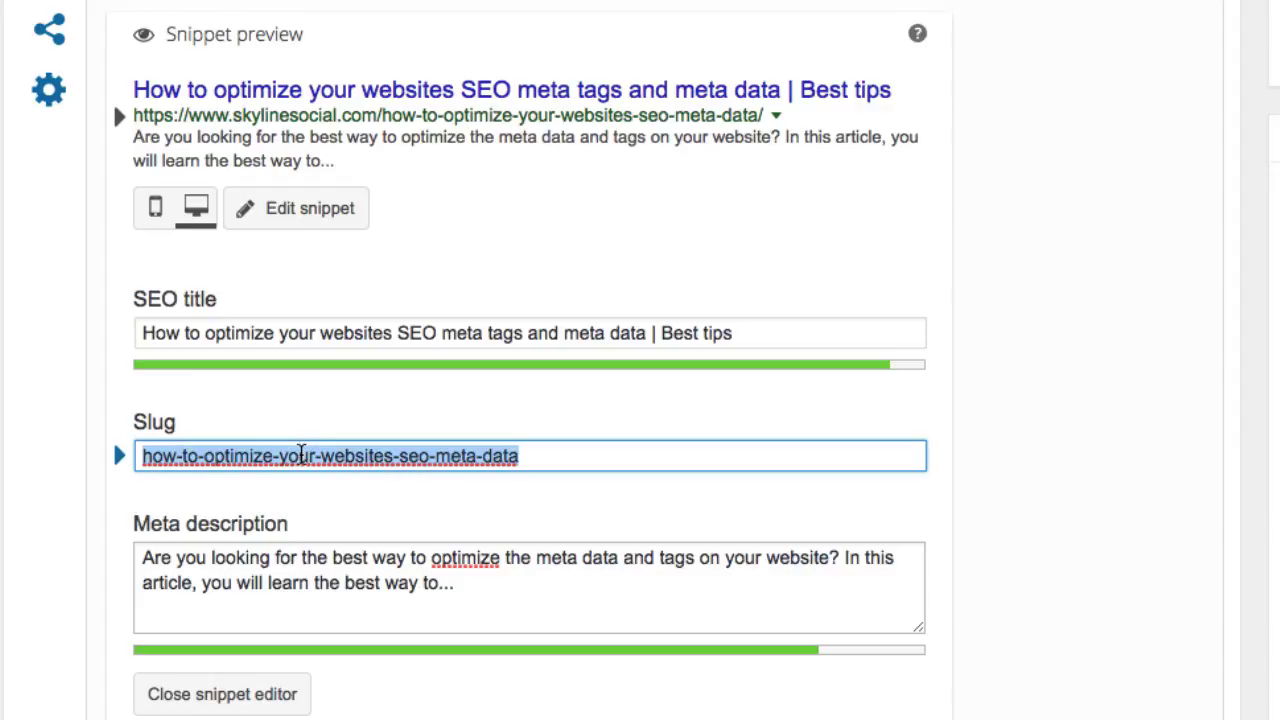
text(how)
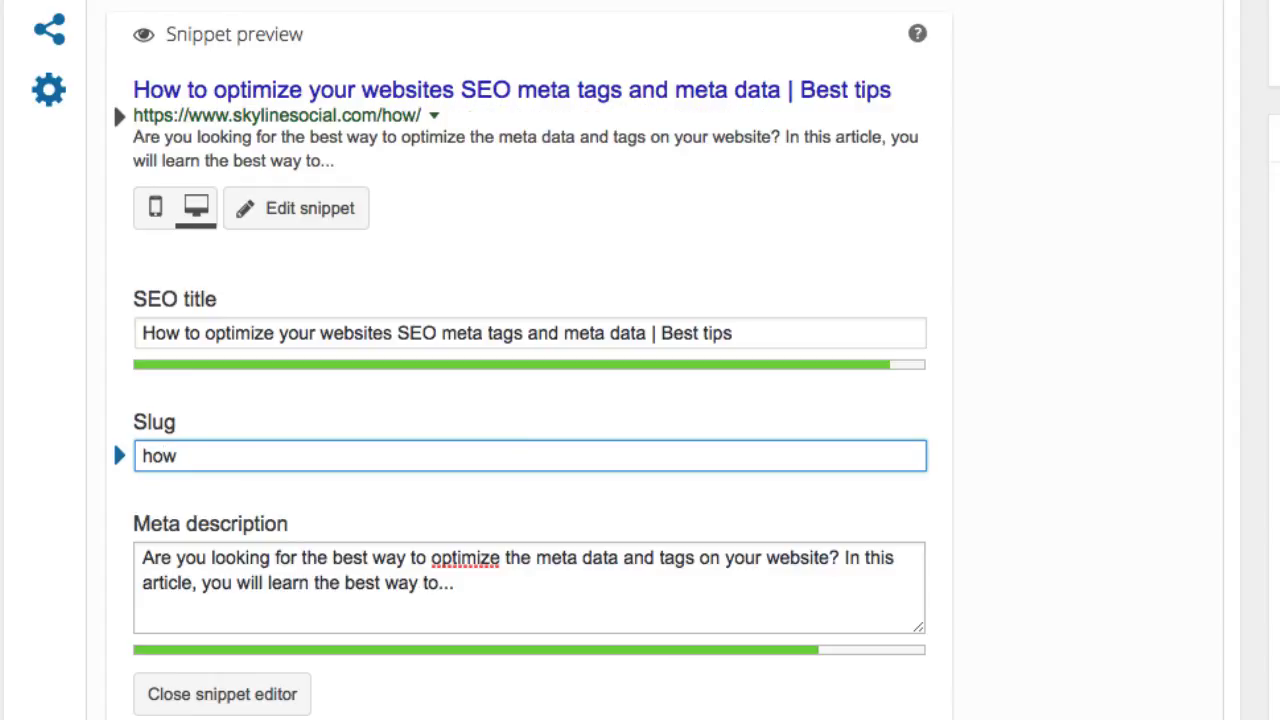
key(BackSpace)
key(BackSpace)
key(BackSpace)
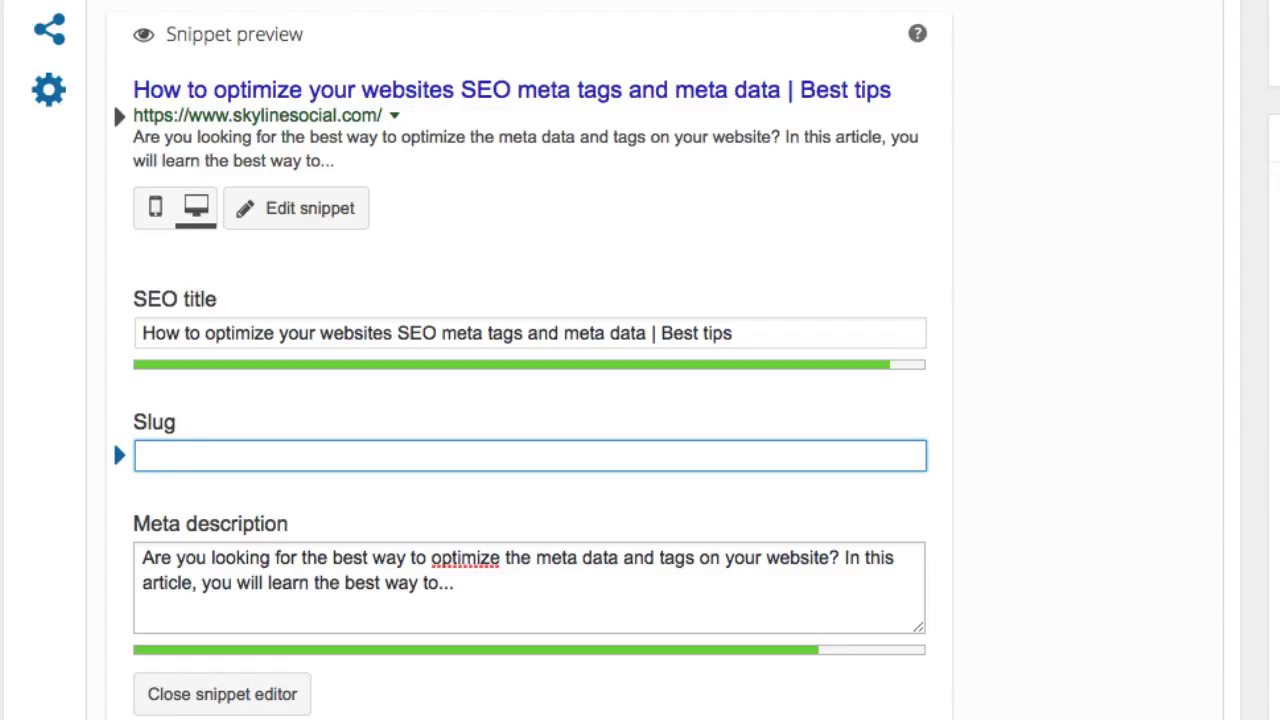
Step: Enter "seo-meta-data-tips" as the slug and replace its word "data" with "tags"
text(seo-meta-data)
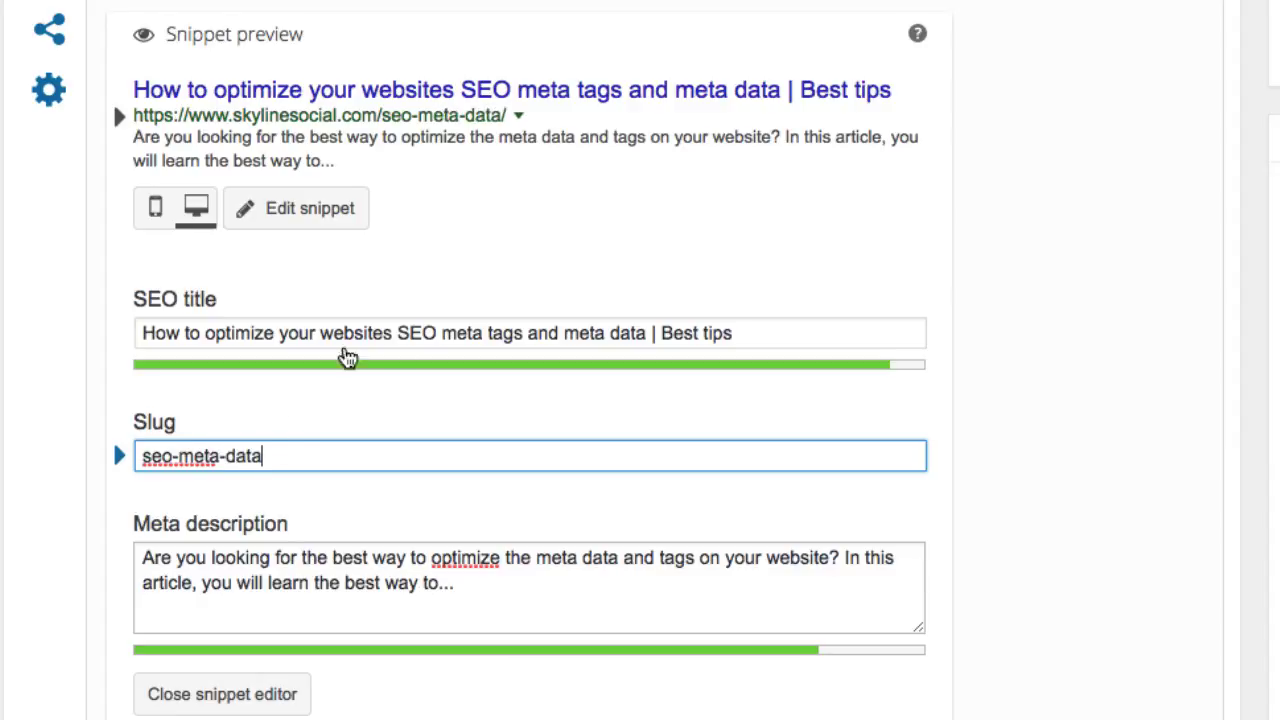
text(-tips)
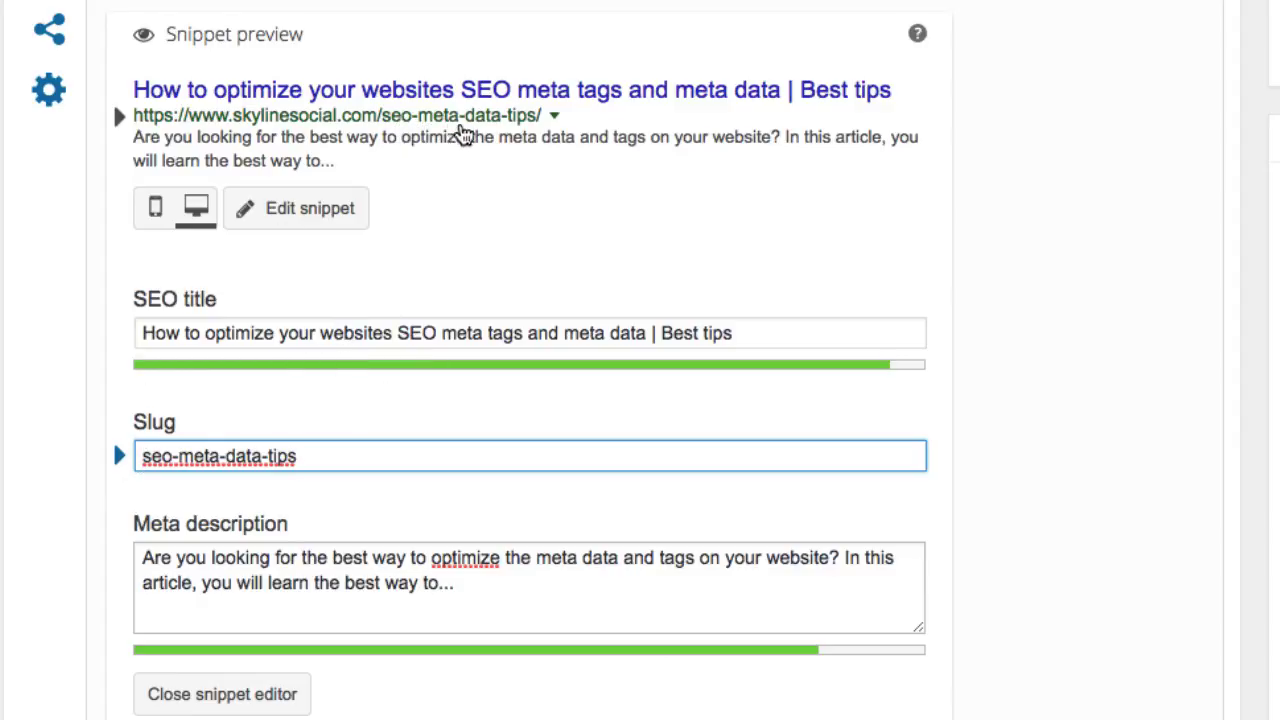
double_click(258, 456)
text(tags)
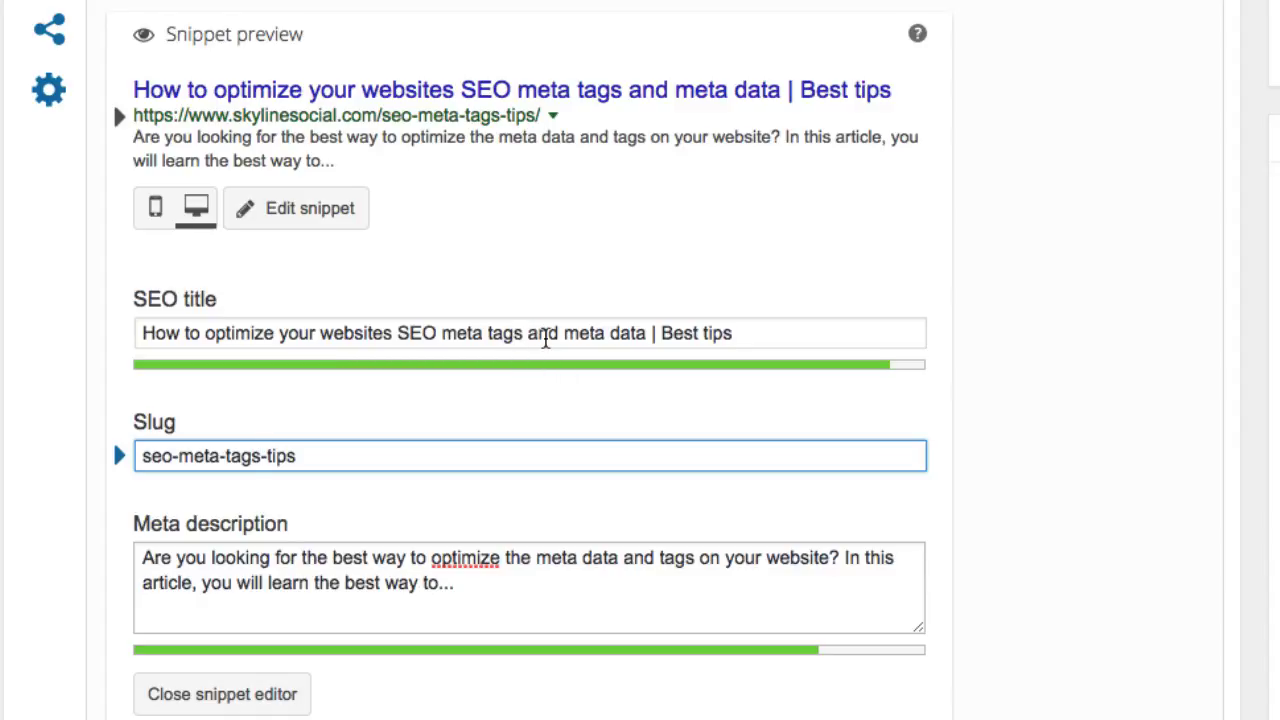
Step: Shorten "meta tags and meta data" in the SEO title to "meta data"
drag(526, 333, 611, 333)
key(BackSpace)
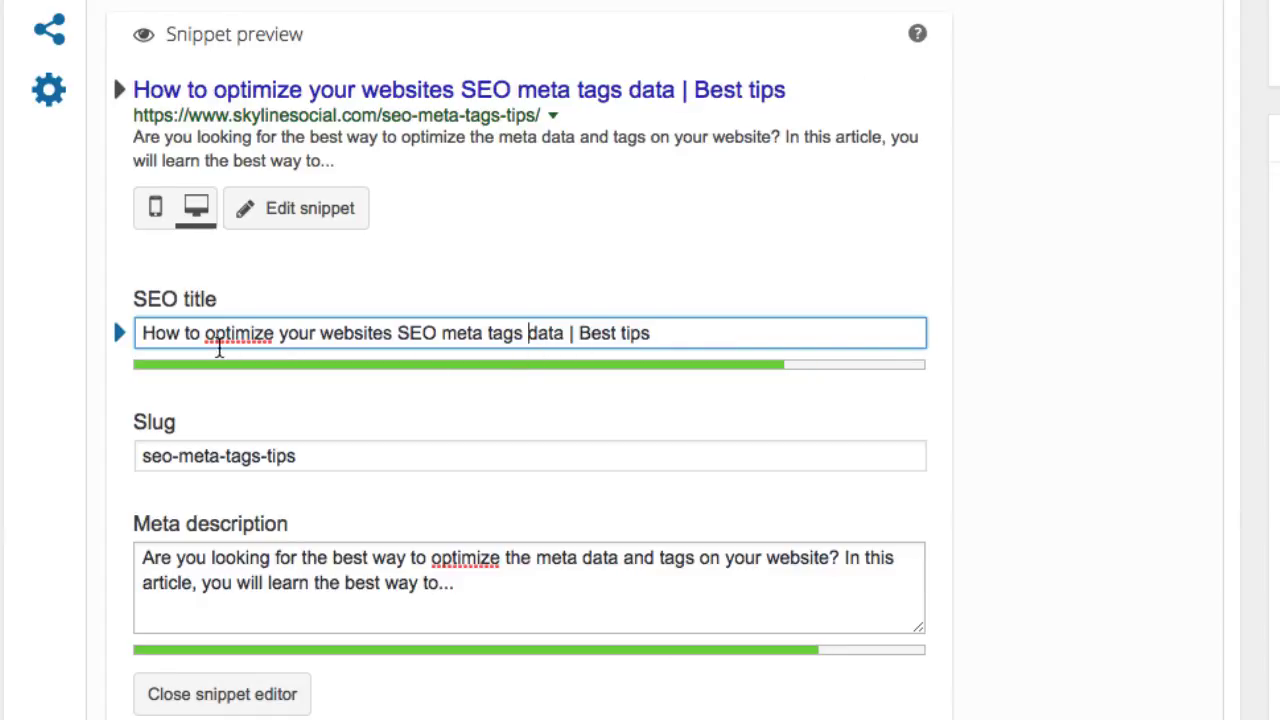
text(&)
key(BackSpace)
double_click(505, 333)
text(d)
key(BackSpace)
key(BackSpace)
Step: Insert "& tags" after "meta data" in the SEO title and append "& advice" at its end
click(539, 333)
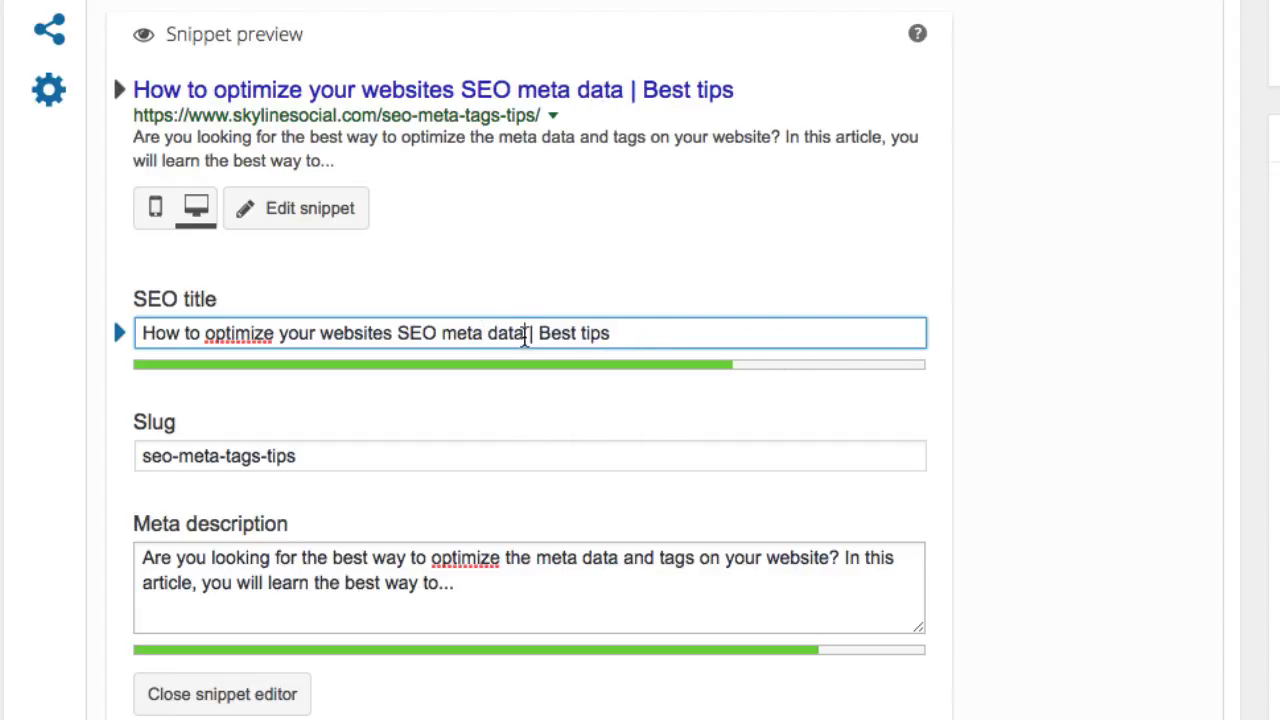
text(& tags)
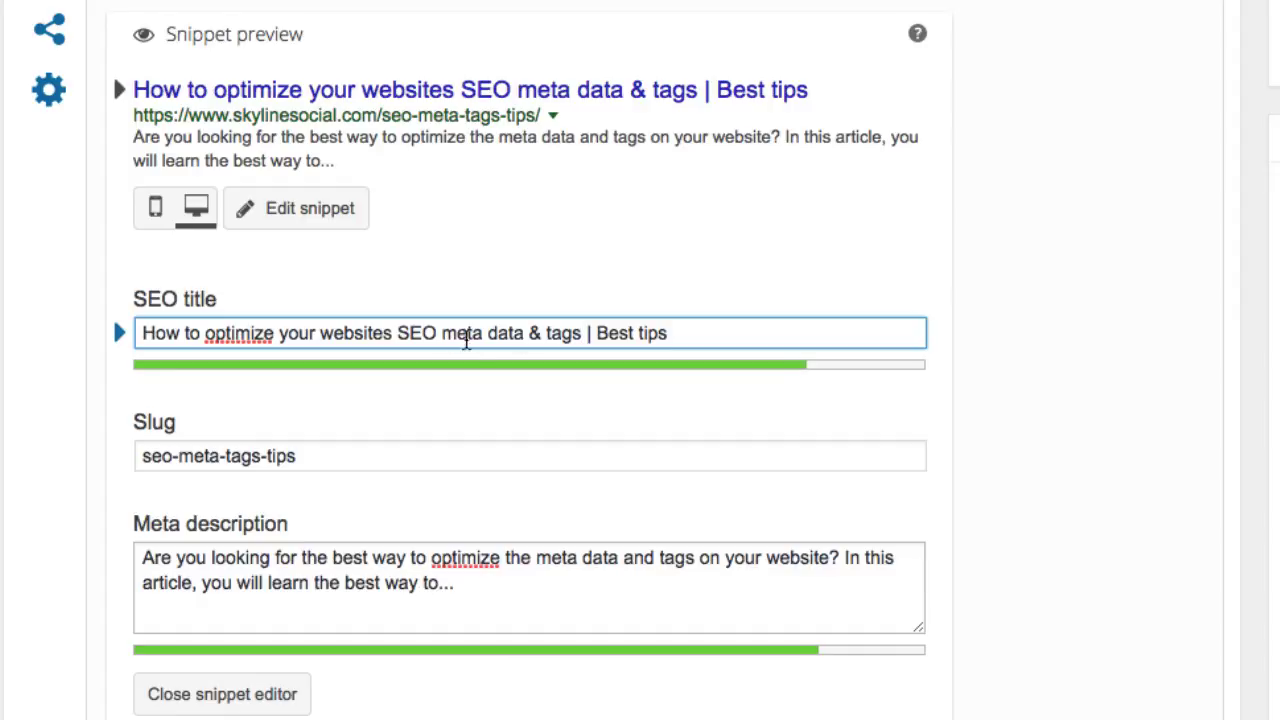
click(687, 333)
text(& advice)
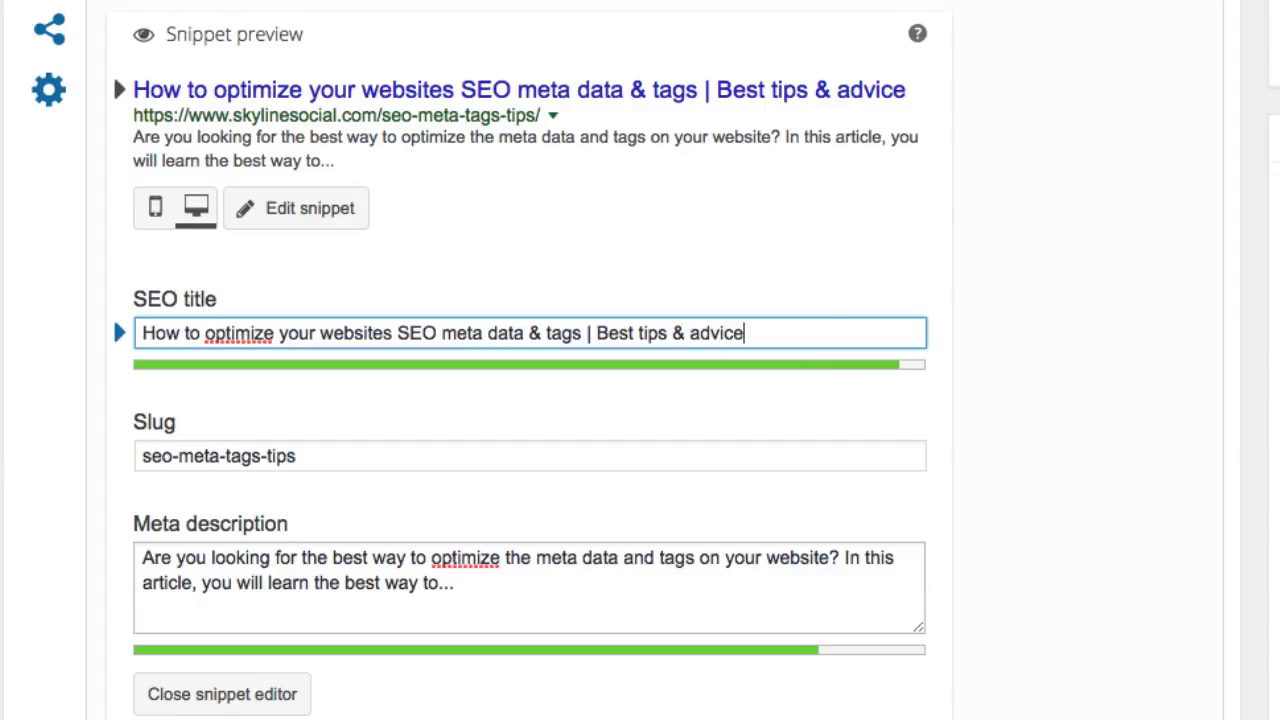